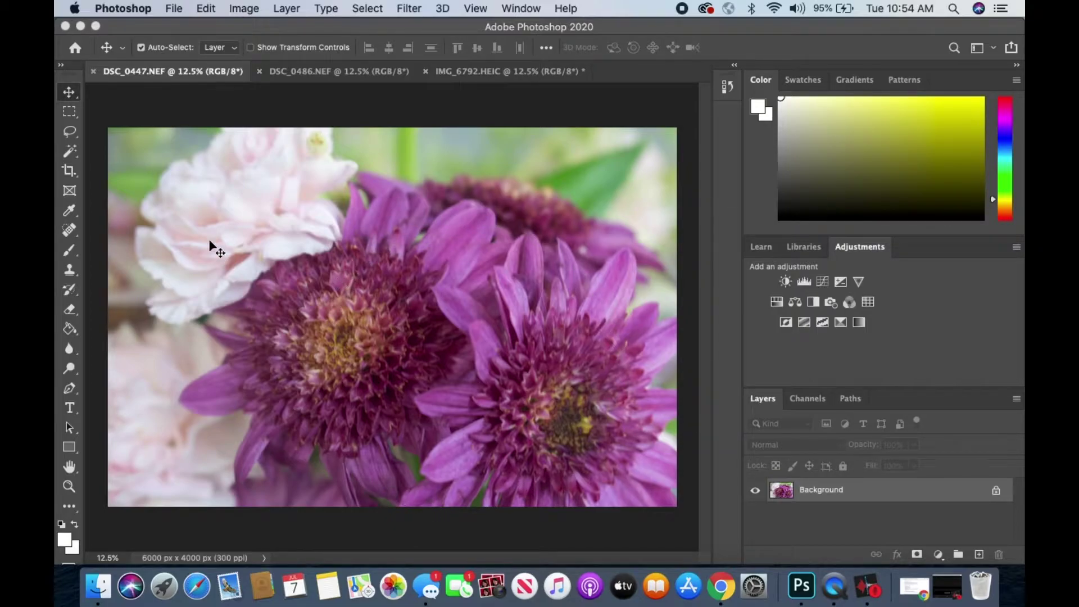
# Start importing images from the connected NIKON D5600 and decline access to the removable volume
pyautogui.click(174, 9)
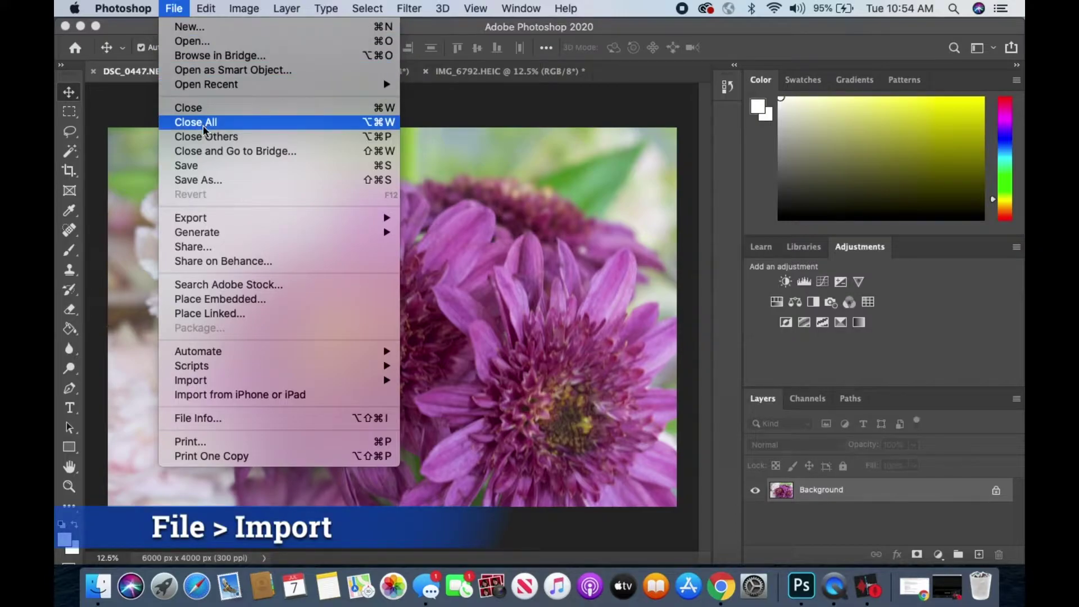
pyautogui.moveTo(275, 384)
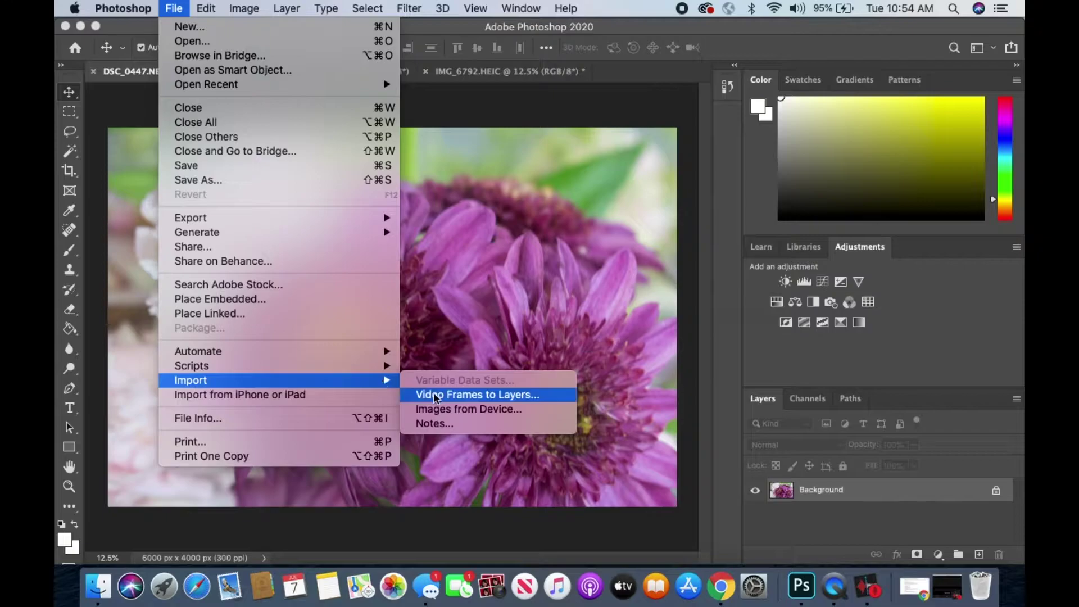
pyautogui.click(448, 409)
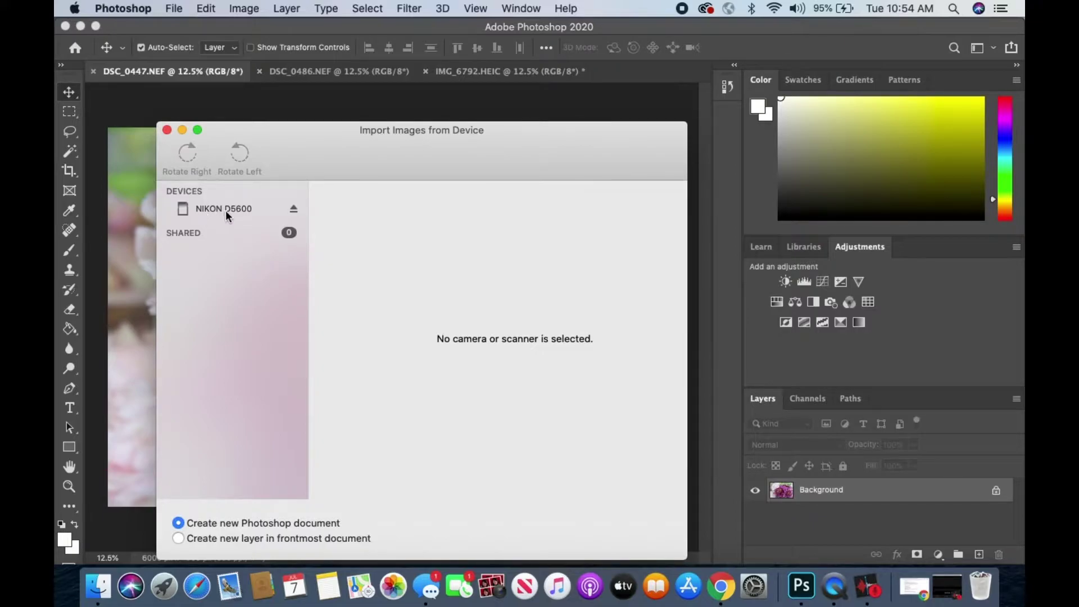
pyautogui.click(225, 211)
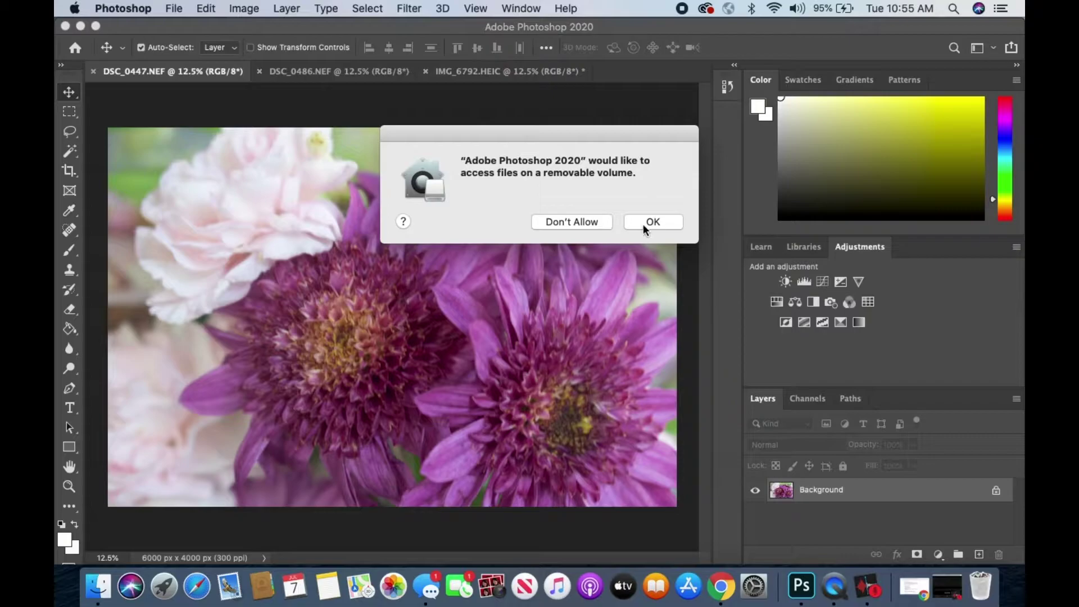
pyautogui.click(596, 222)
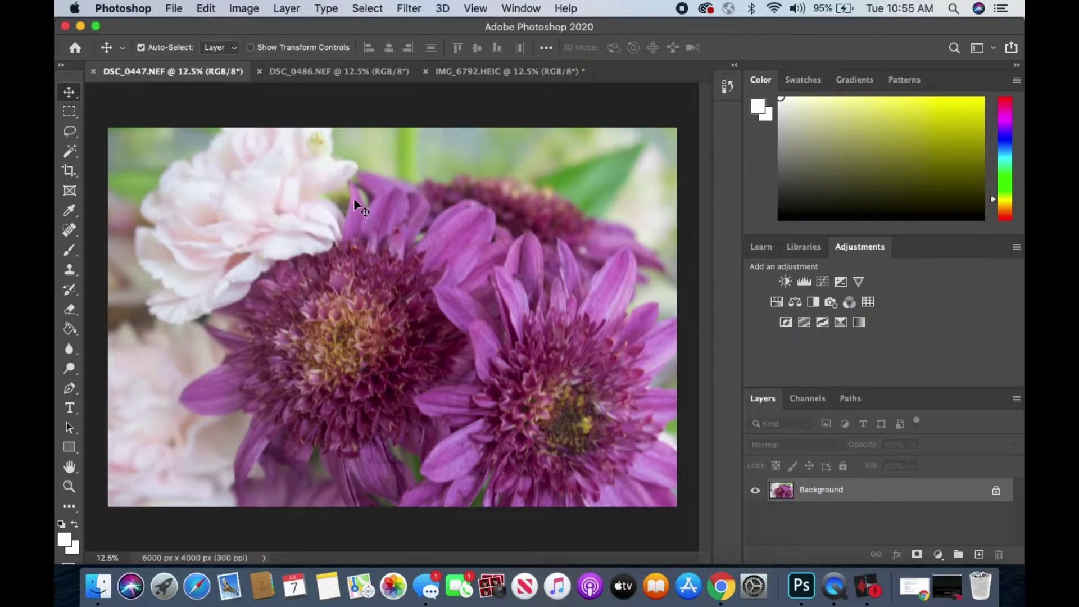
# Return to DSC_0447.NEF after viewing DSC_0486.NEF and add a Brightness/Contrast adjustment layer above the Background
pyautogui.click(332, 72)
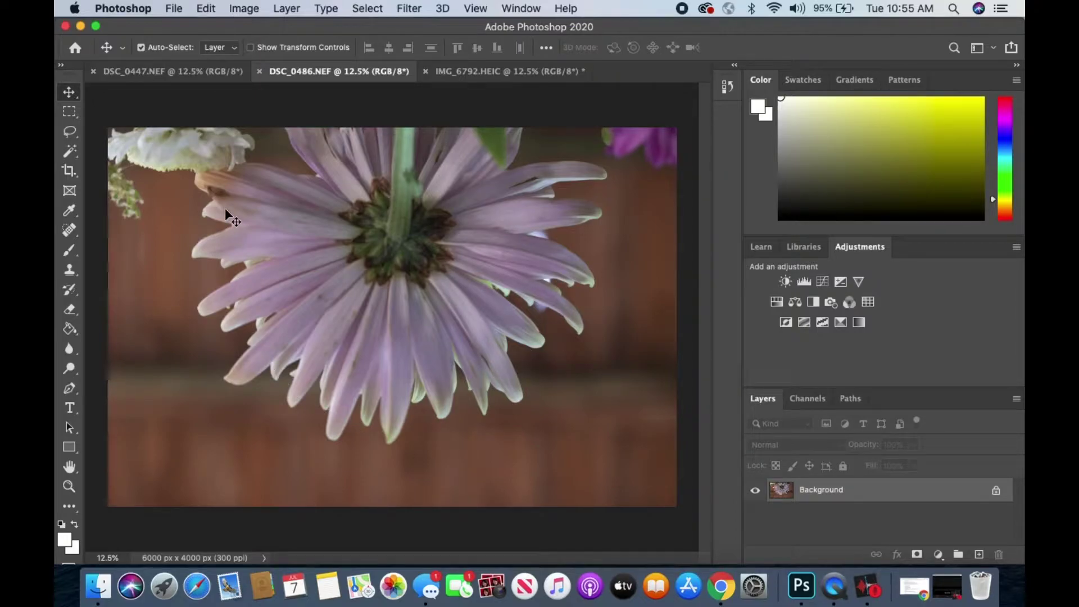
pyautogui.click(211, 74)
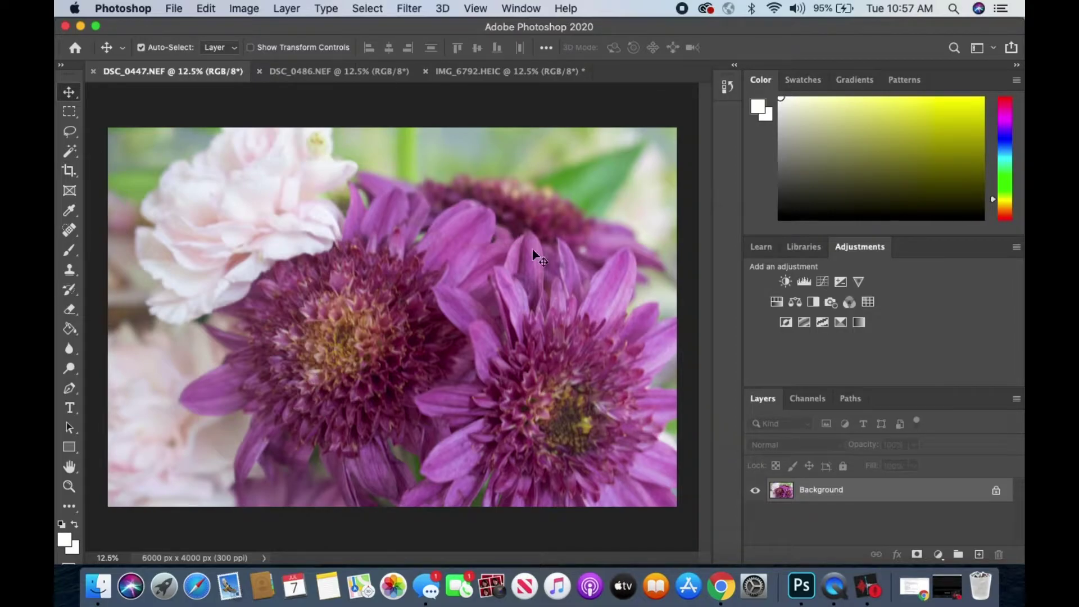
pyautogui.click(785, 281)
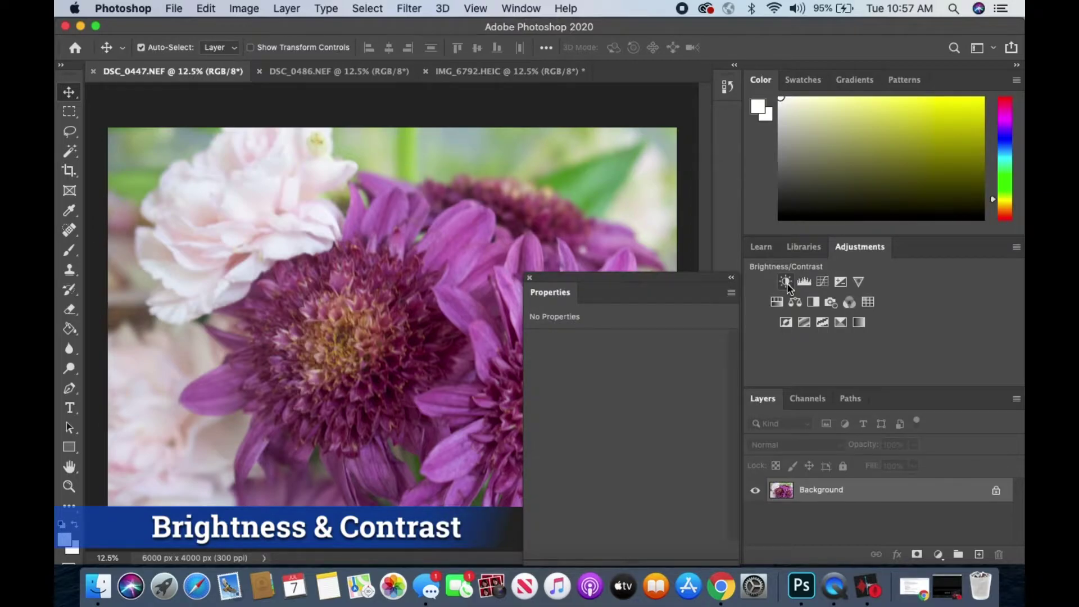
pyautogui.click(786, 282)
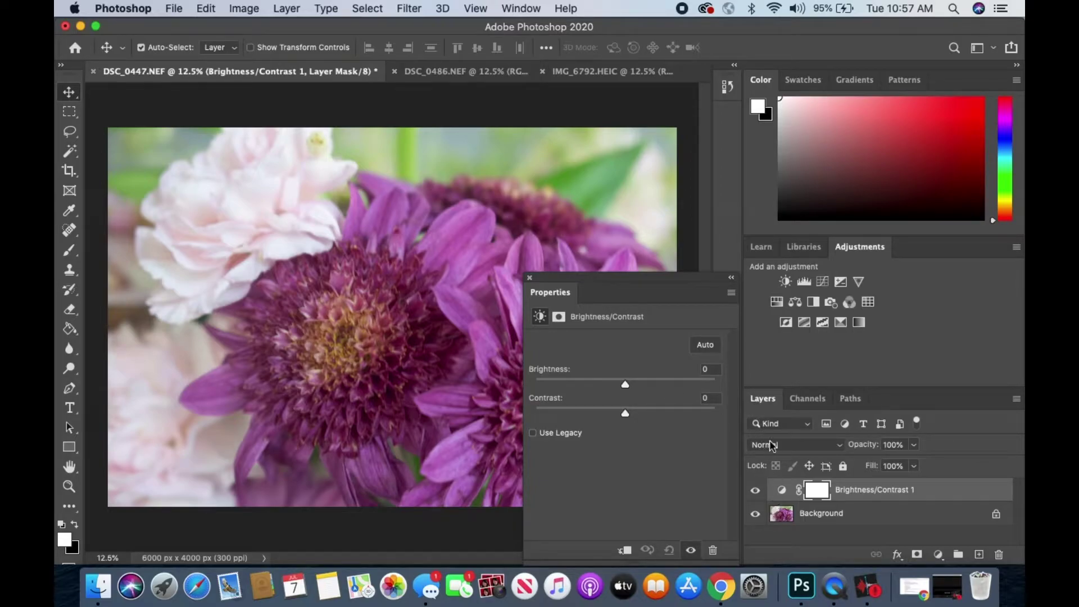
pyautogui.click(864, 522)
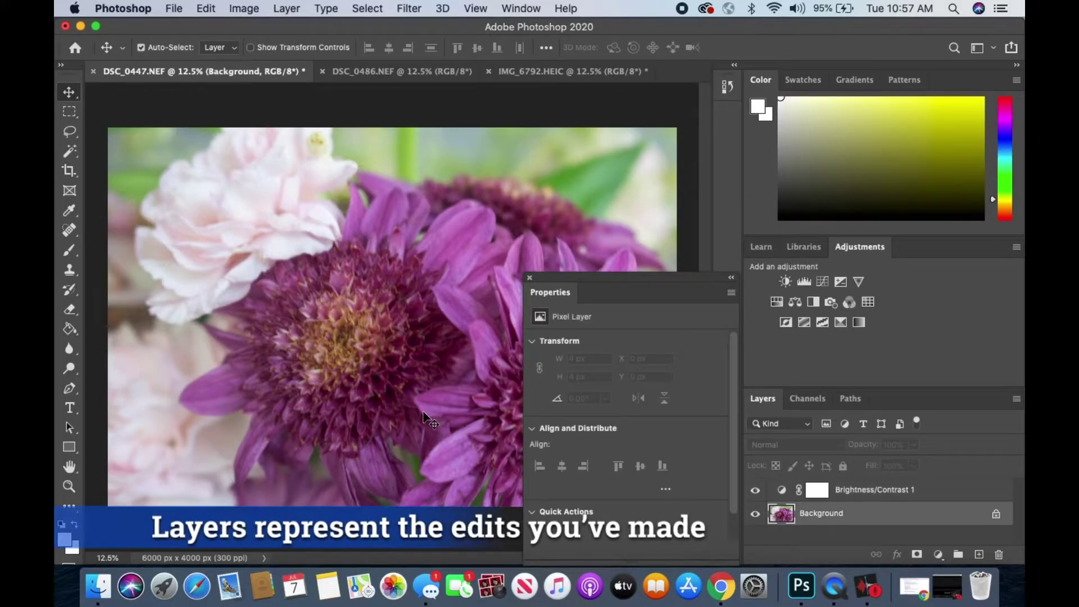
pyautogui.click(867, 497)
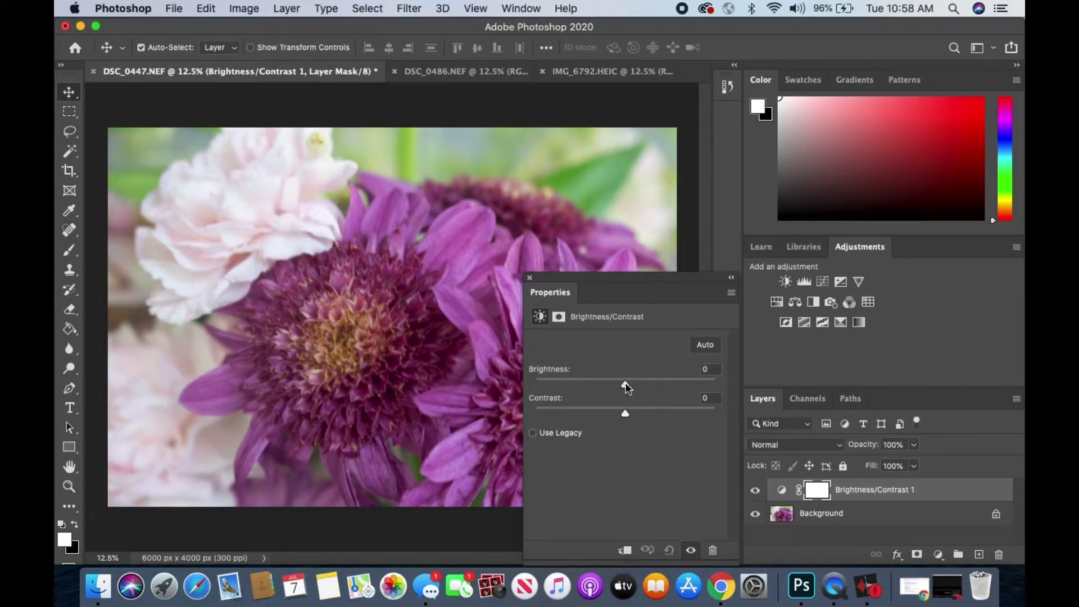
# Try a brightness of 20 on the Brightness/Contrast layer and reset the adjustment to its defaults
pyautogui.moveTo(626, 382)
pyautogui.mouseDown()
pyautogui.moveTo(673, 382)
pyautogui.moveTo(581, 386)
pyautogui.moveTo(625, 384)
pyautogui.mouseUp()
pyautogui.click(710, 369)
pyautogui.write('20')
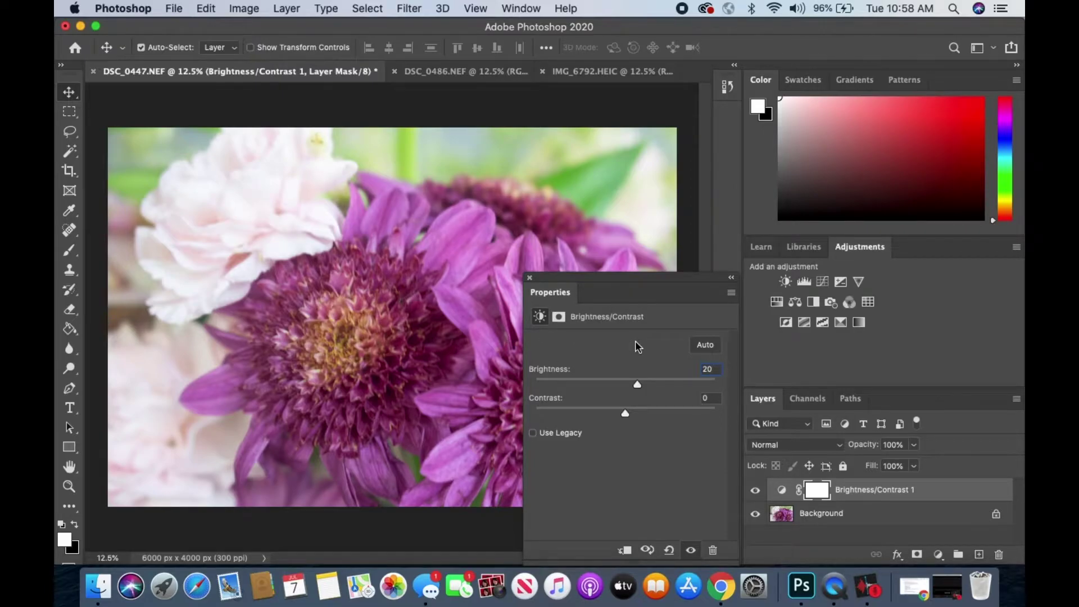
pyautogui.press('BackSpace')
pyautogui.press('BackSpace')
pyautogui.write('0')
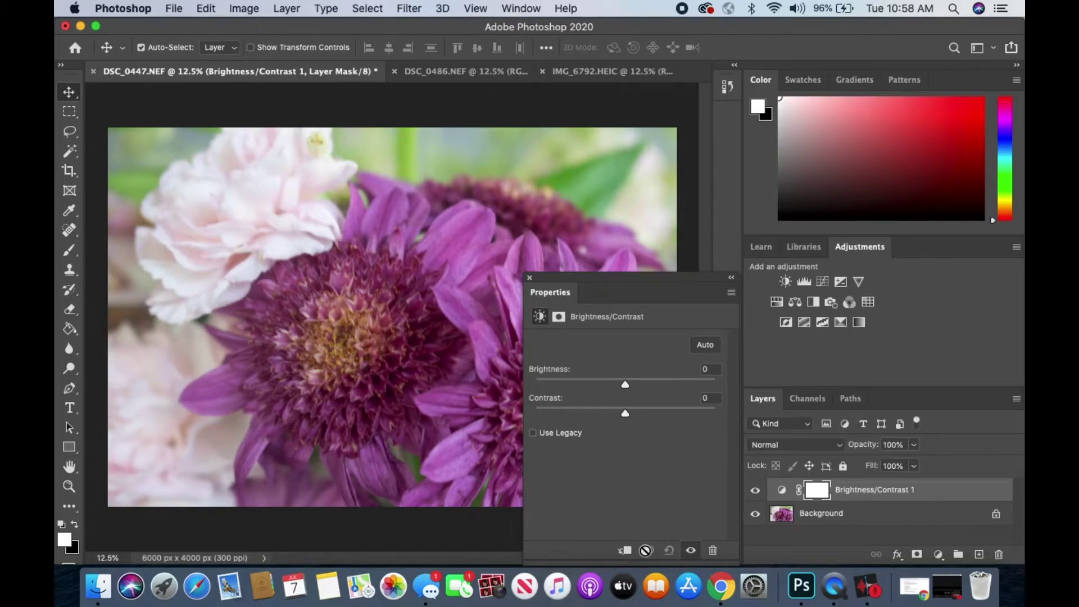
pyautogui.click(709, 370)
pyautogui.write('20')
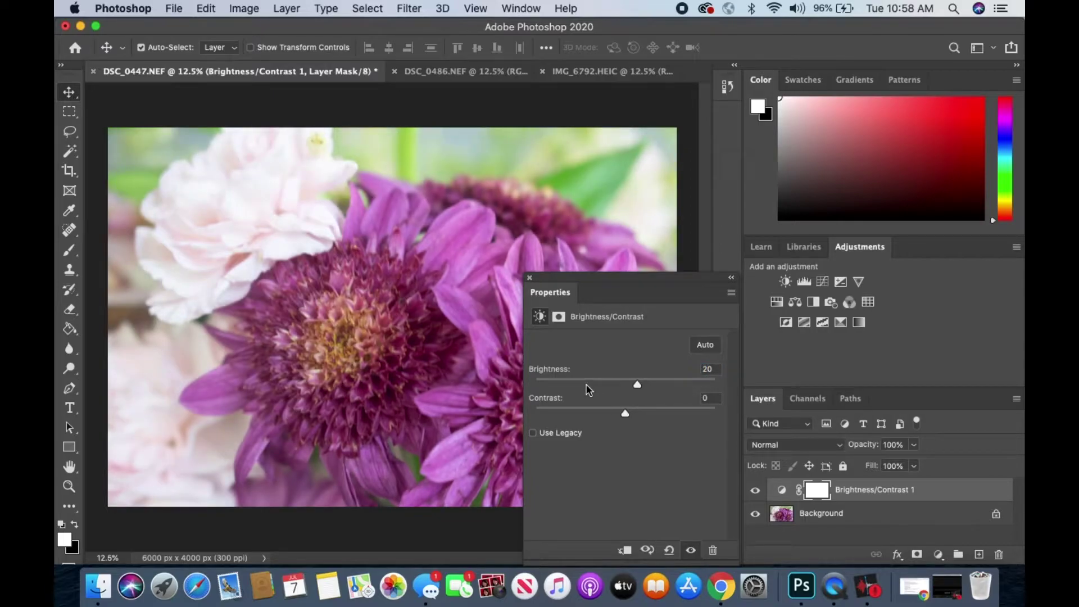
pyautogui.click(670, 552)
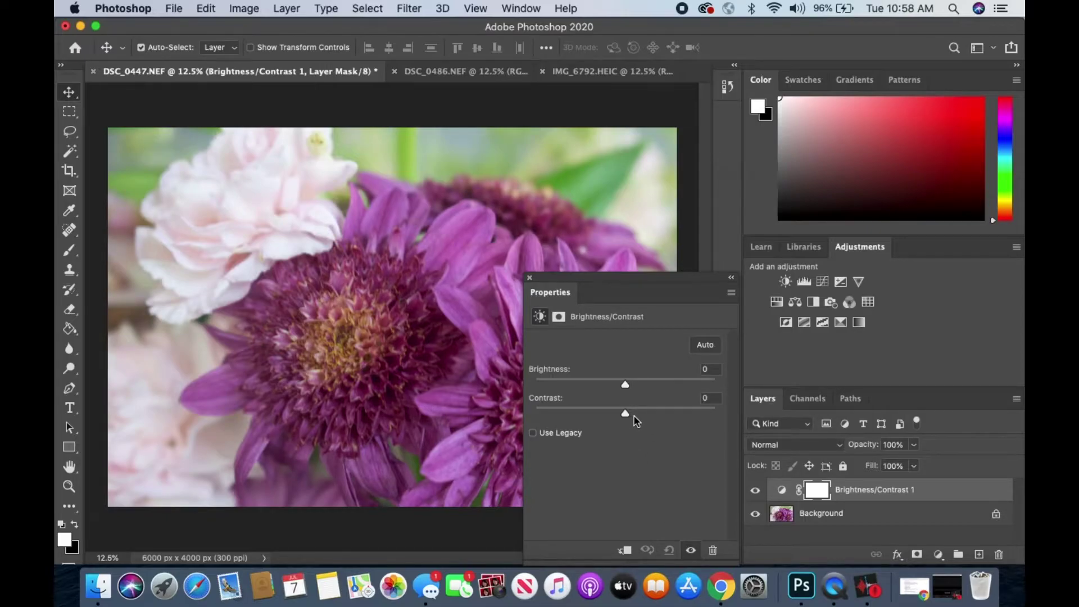
# Try brightness at 150 and contrast at 100 separately, resetting the Brightness/Contrast adjustment after each
pyautogui.moveTo(625, 413)
pyautogui.mouseDown()
pyautogui.moveTo(692, 414)
pyautogui.moveTo(564, 415)
pyautogui.moveTo(614, 411)
pyautogui.mouseUp()
pyautogui.click(669, 550)
pyautogui.moveTo(626, 383); pyautogui.dragTo(731, 378)
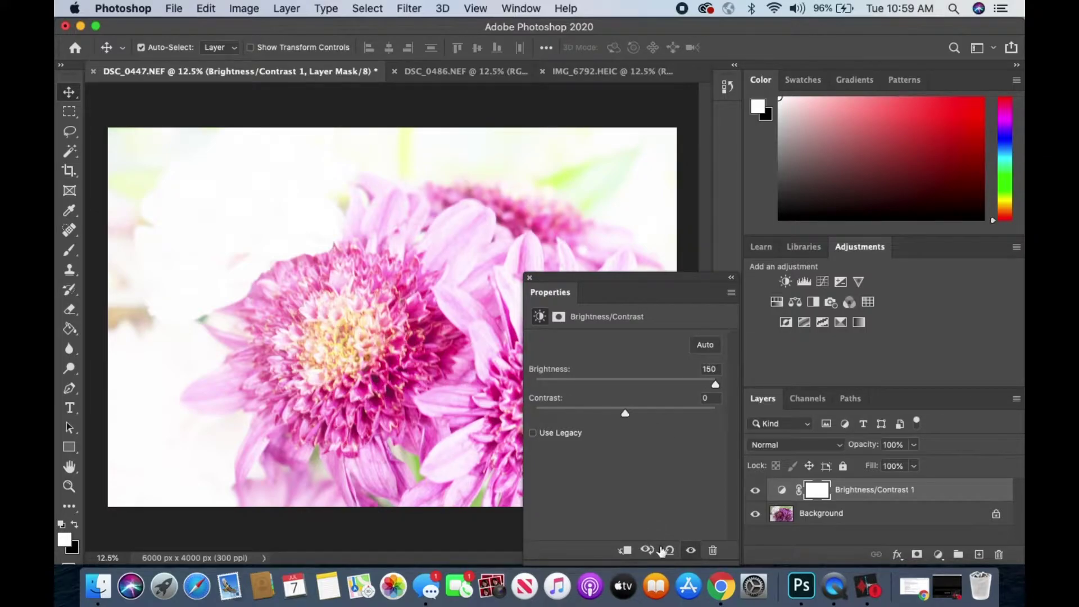
pyautogui.click(664, 551)
pyautogui.moveTo(624, 414); pyautogui.dragTo(729, 411)
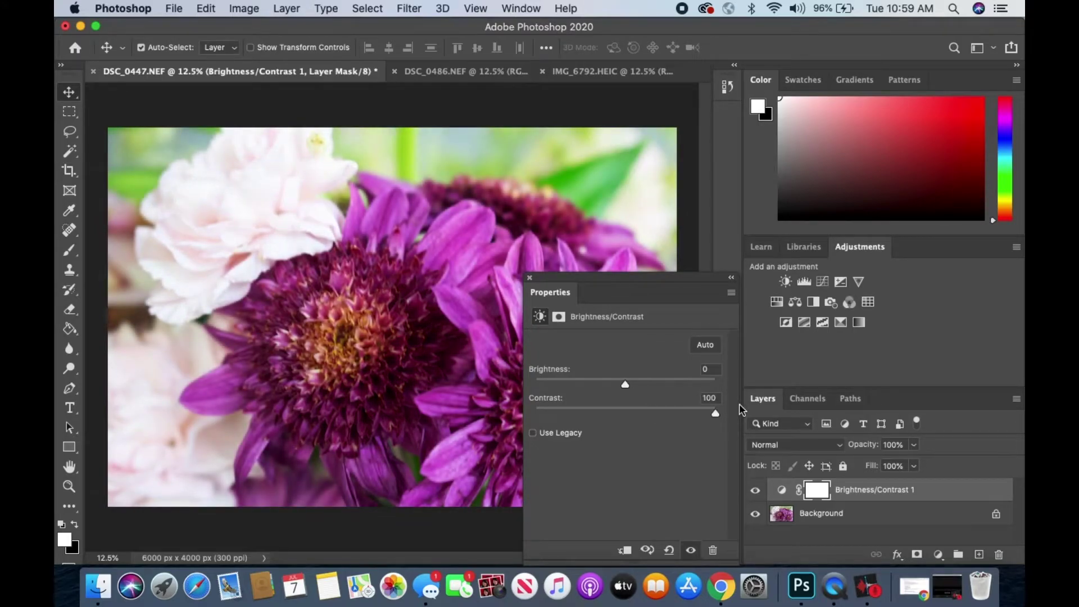
pyautogui.click(670, 550)
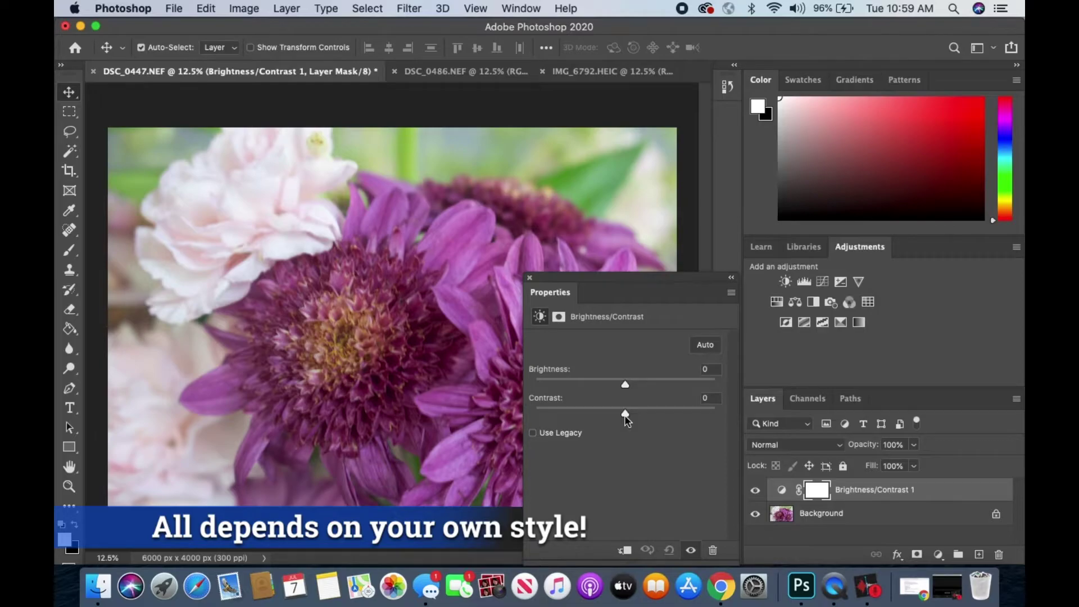
pyautogui.click(530, 277)
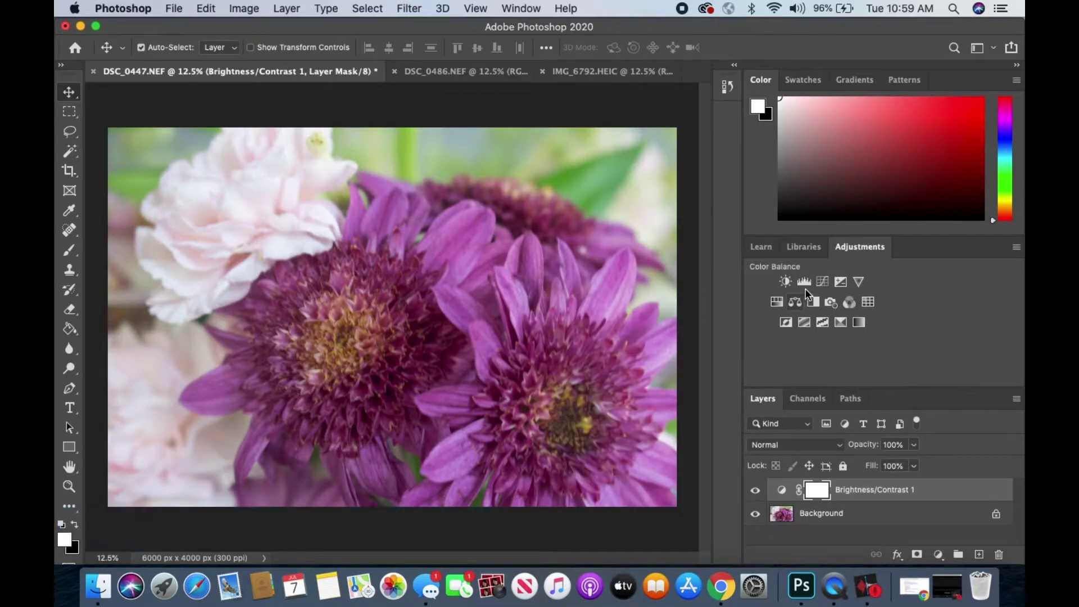
# Add an Exposure adjustment layer, try an exposure of +20.00, and reset the adjustment
pyautogui.click(841, 282)
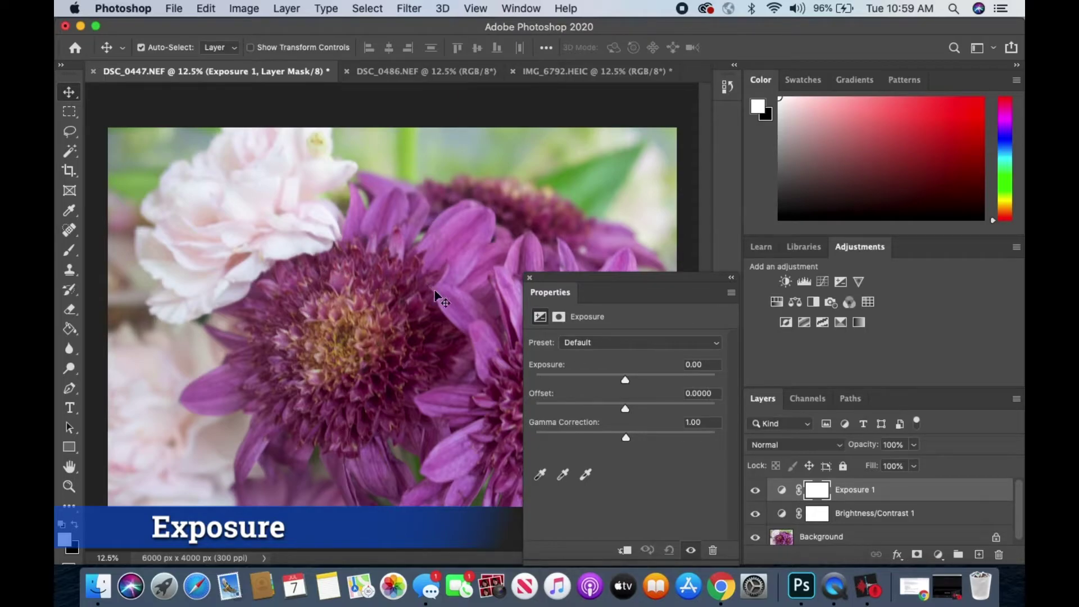
pyautogui.moveTo(625, 380); pyautogui.dragTo(666, 376)
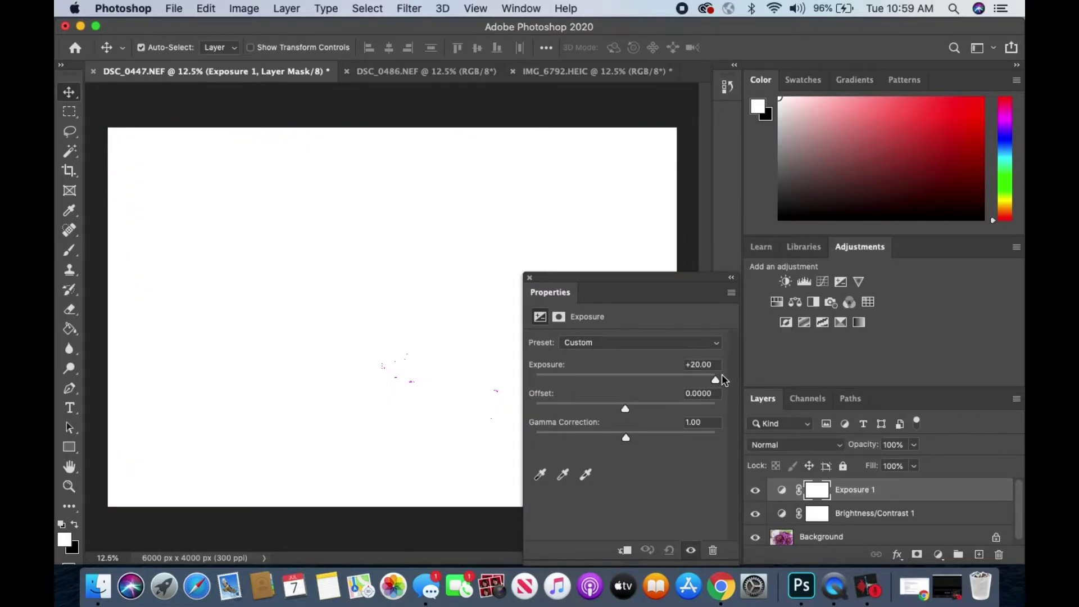
pyautogui.moveTo(723, 380); pyautogui.dragTo(627, 382)
pyautogui.click(669, 550)
# Try offsets of about -0.31 and +0.29 on the Exposure layer and reset the adjustment
pyautogui.moveTo(626, 410); pyautogui.dragTo(571, 412)
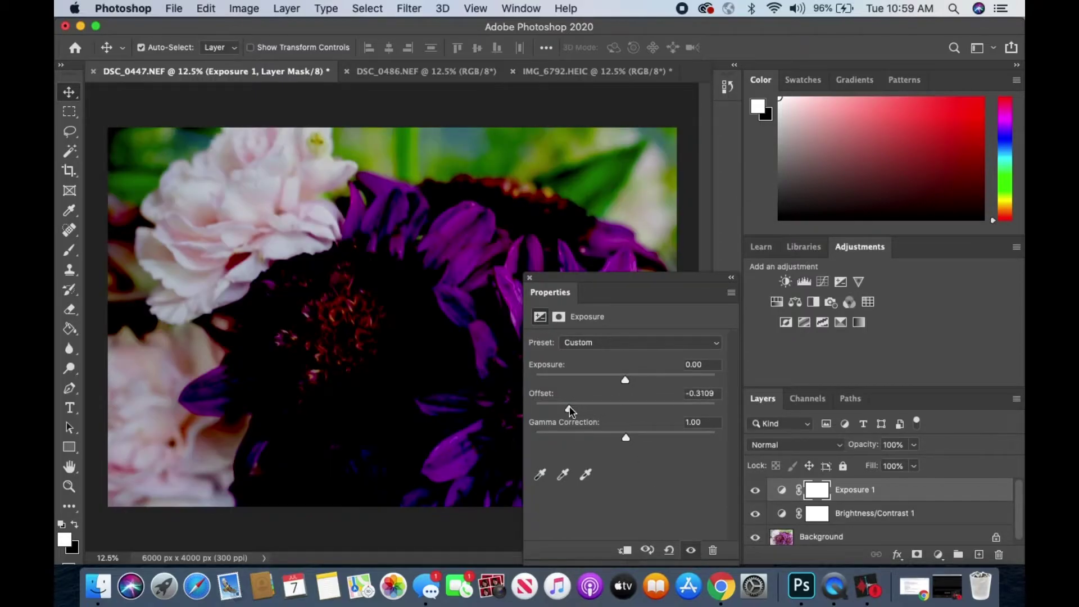
pyautogui.moveTo(570, 410); pyautogui.dragTo(677, 410)
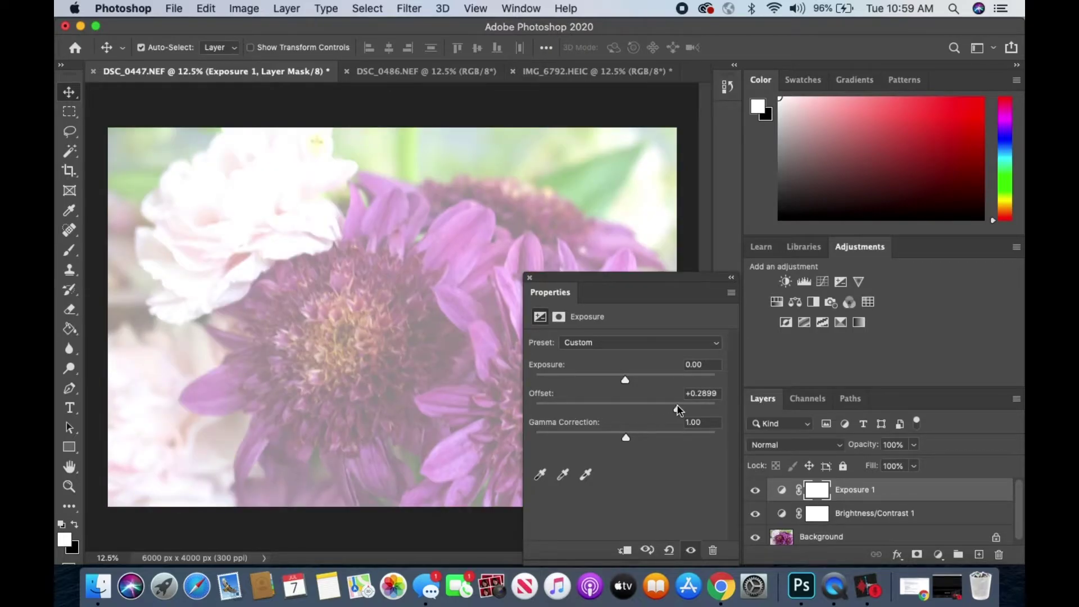
pyautogui.click(668, 550)
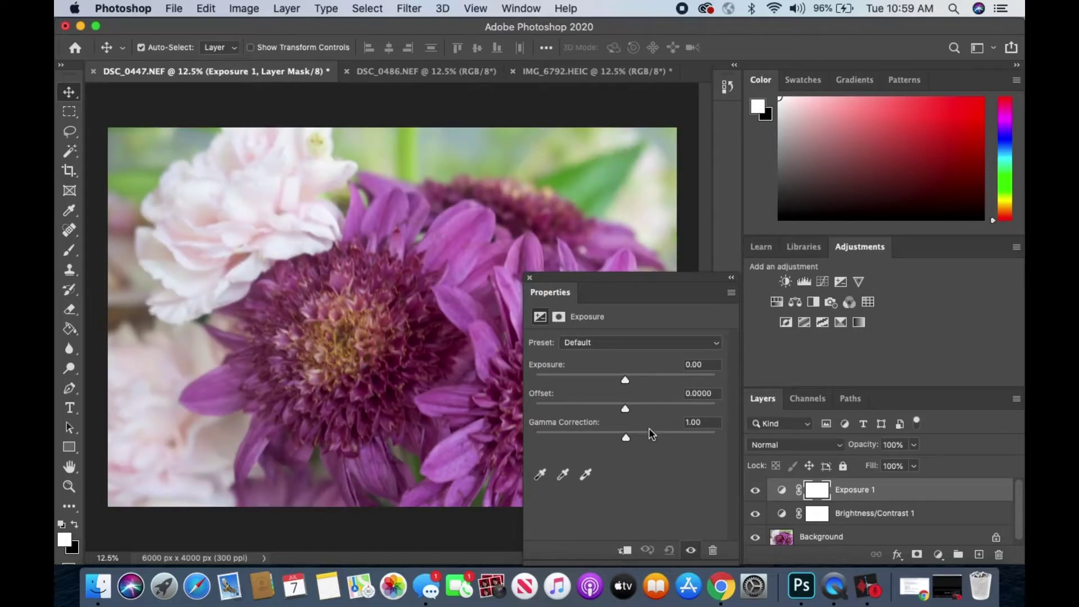
# Try gamma corrections of 0.71 and 0.96 on the Exposure layer and reset the adjustment
pyautogui.moveTo(626, 442)
pyautogui.mouseDown()
pyautogui.moveTo(656, 441)
pyautogui.moveTo(646, 436)
pyautogui.mouseUp()
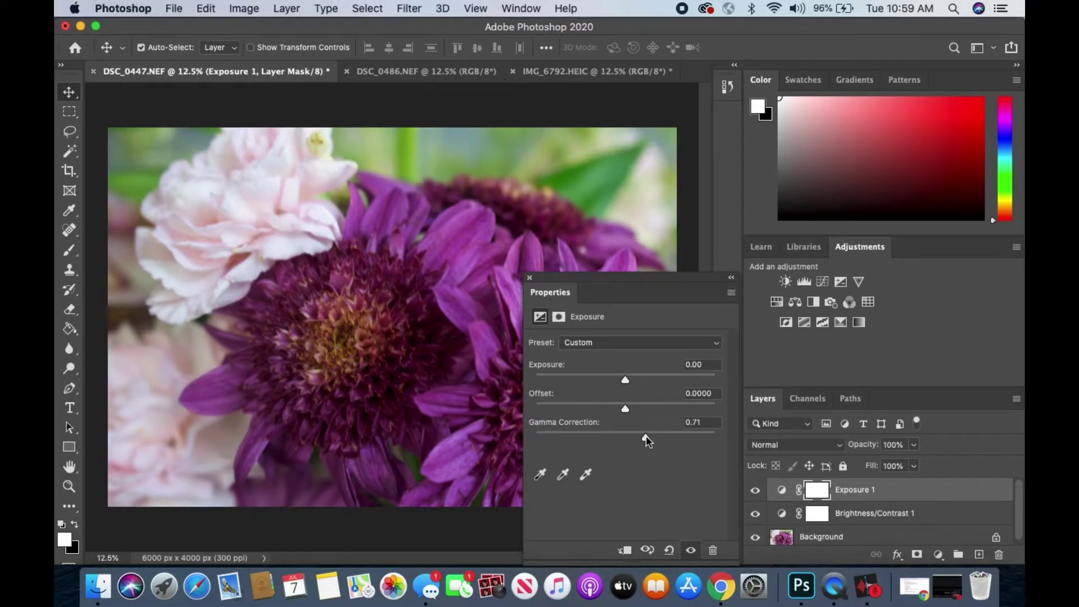
pyautogui.moveTo(645, 436); pyautogui.dragTo(629, 437)
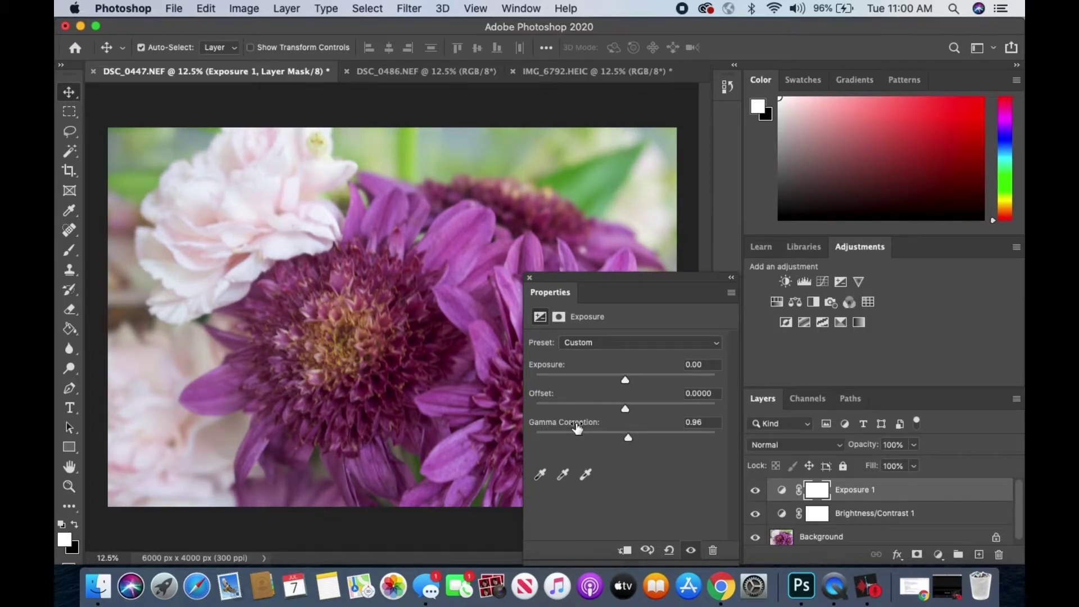
pyautogui.click(668, 550)
# Delete the Exposure adjustment layer and close the adjustment properties
pyautogui.click(713, 551)
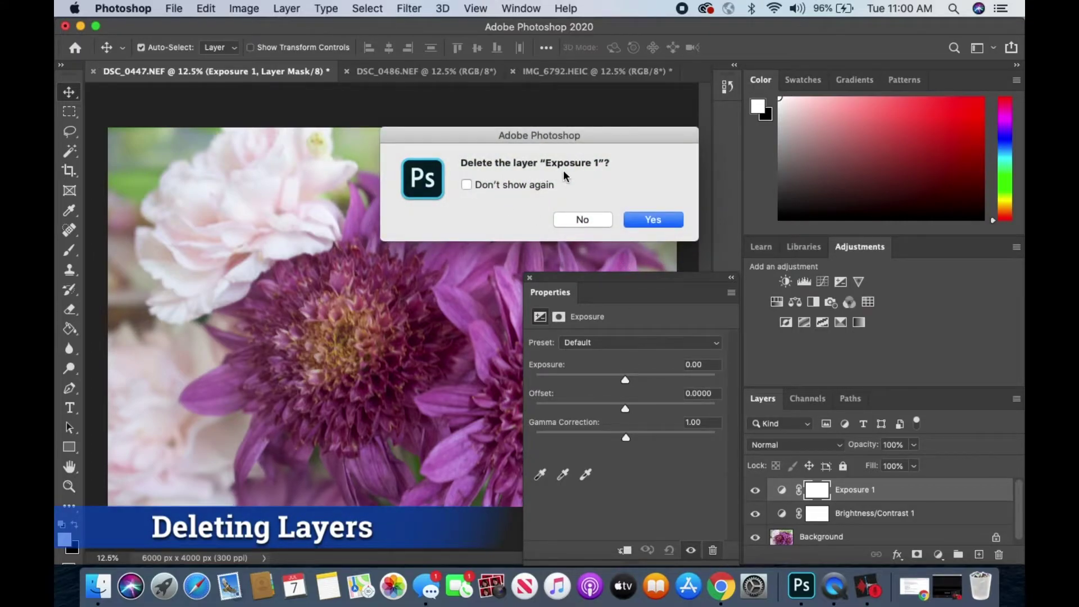
pyautogui.click(641, 217)
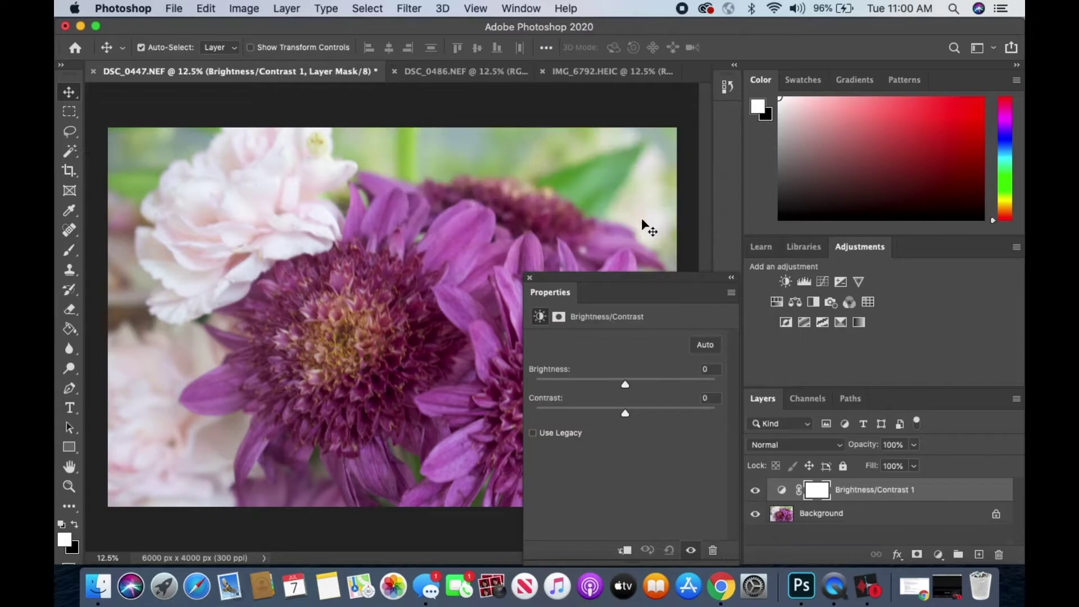
pyautogui.click(530, 278)
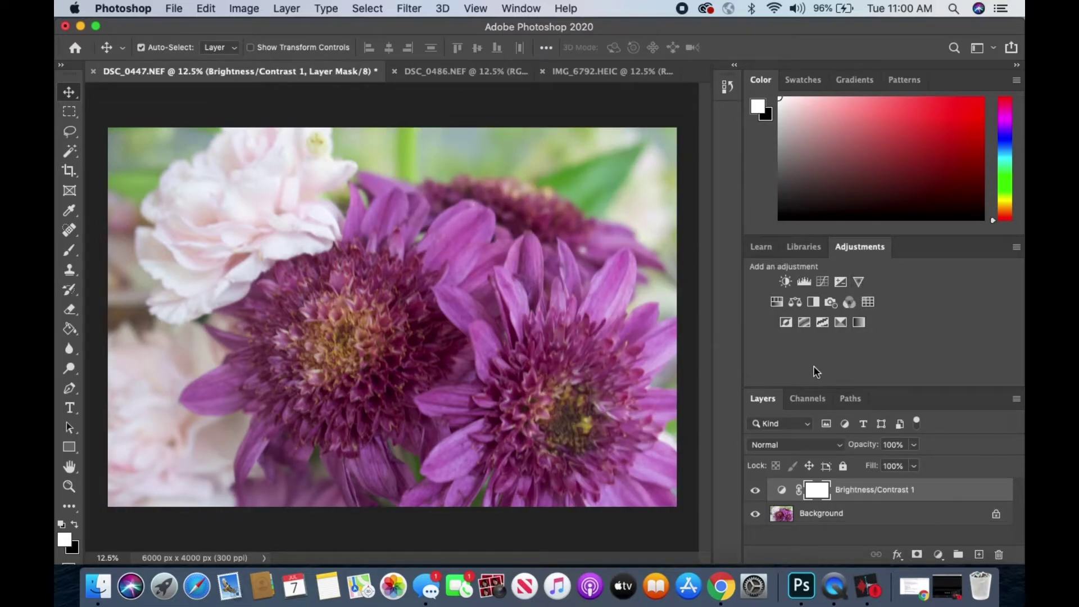
# Add a Vibrance adjustment layer, raise vibrance to +100, and try saturation at -100 before setting it to +100
pyautogui.click(860, 284)
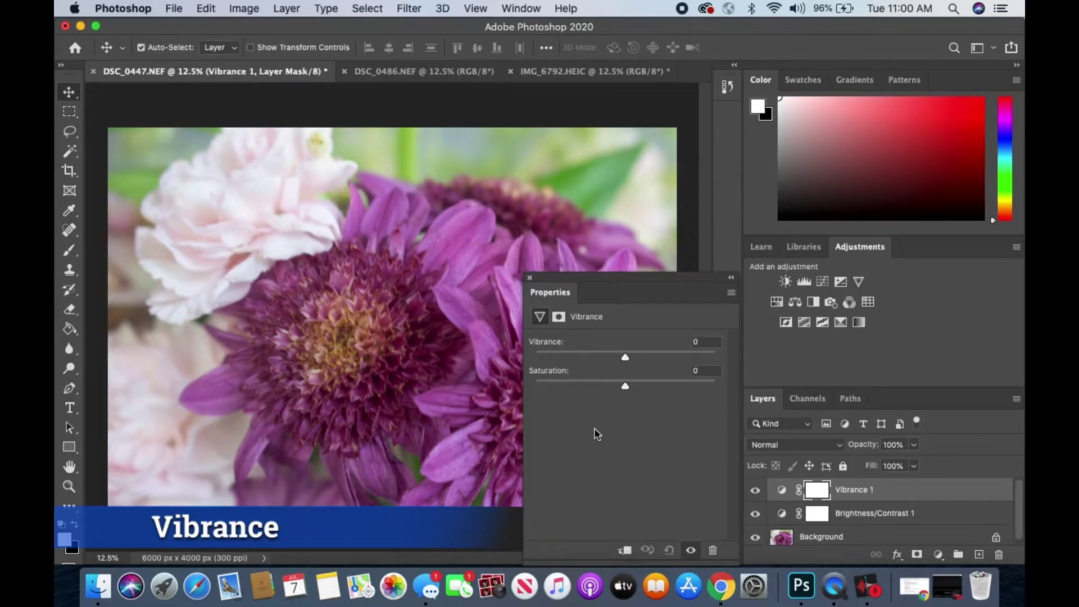
pyautogui.moveTo(626, 360); pyautogui.dragTo(668, 358)
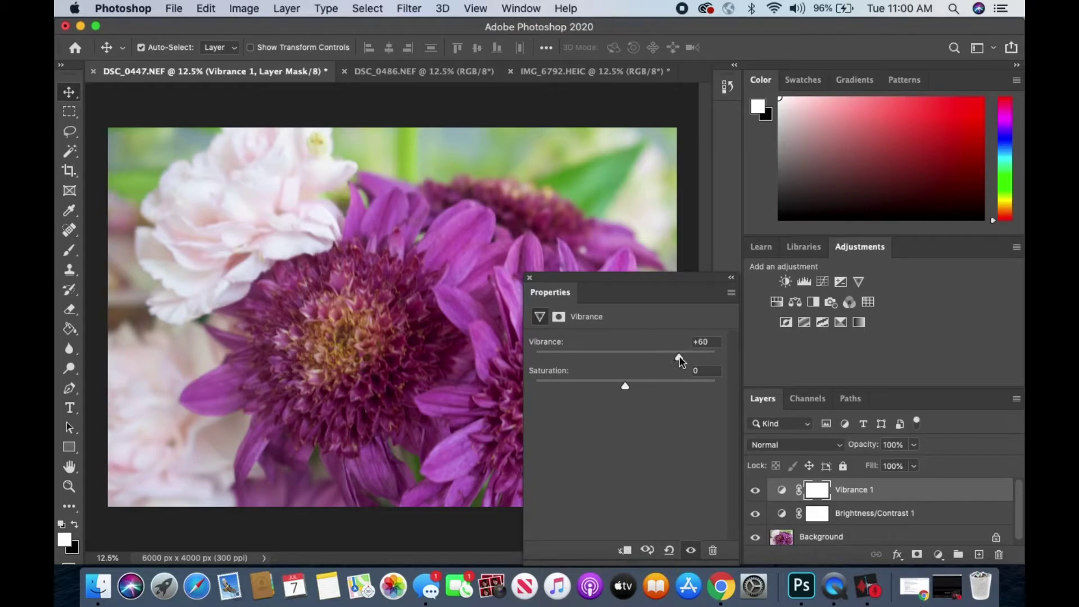
pyautogui.moveTo(680, 360); pyautogui.dragTo(689, 360)
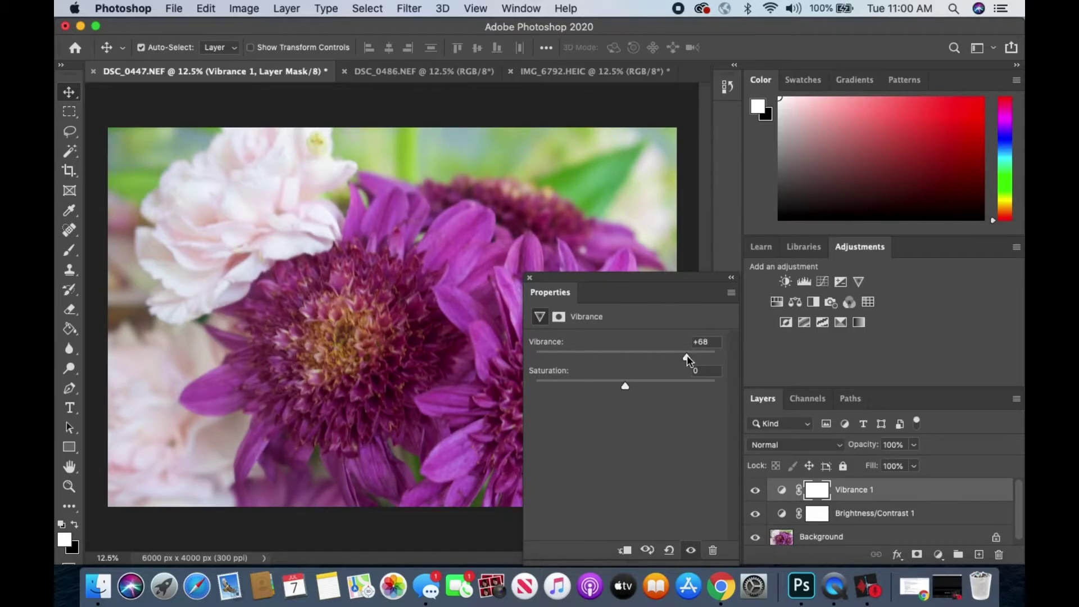
pyautogui.moveTo(714, 363); pyautogui.dragTo(724, 364)
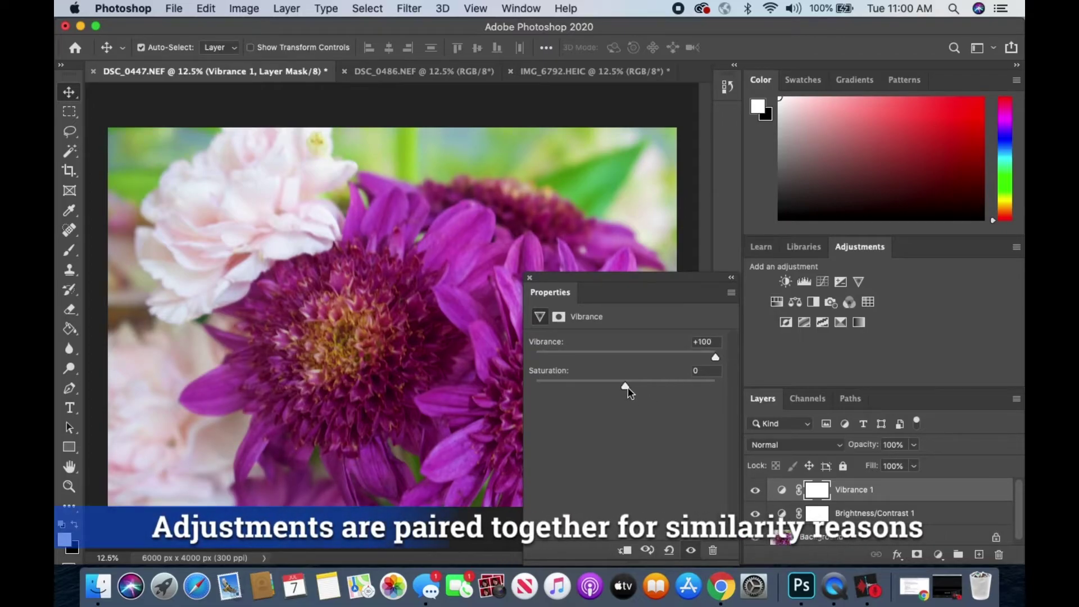
pyautogui.moveTo(625, 386); pyautogui.dragTo(532, 387)
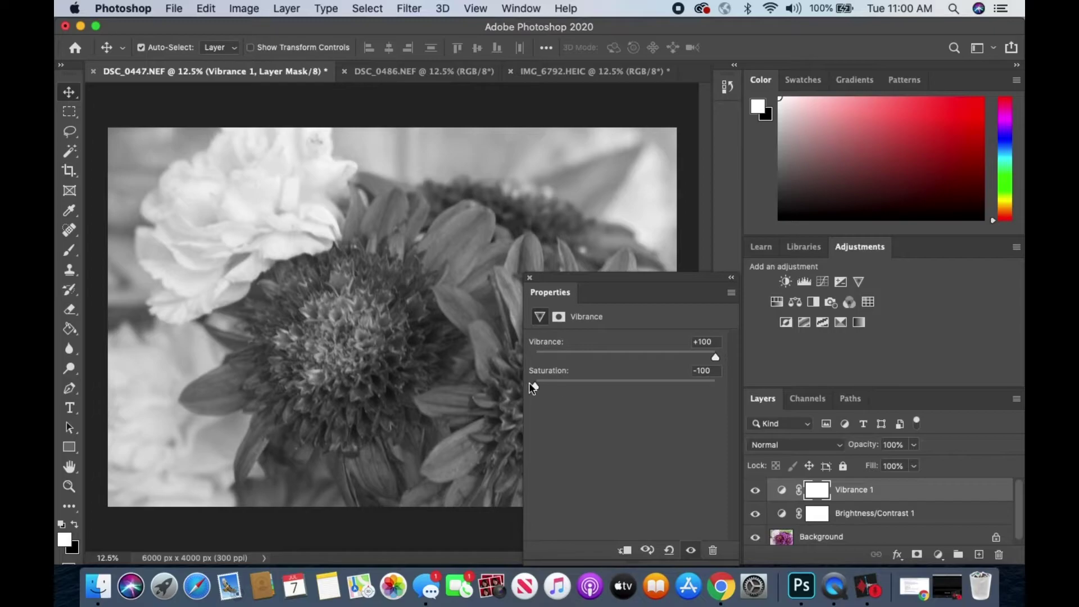
pyautogui.moveTo(536, 387); pyautogui.dragTo(716, 392)
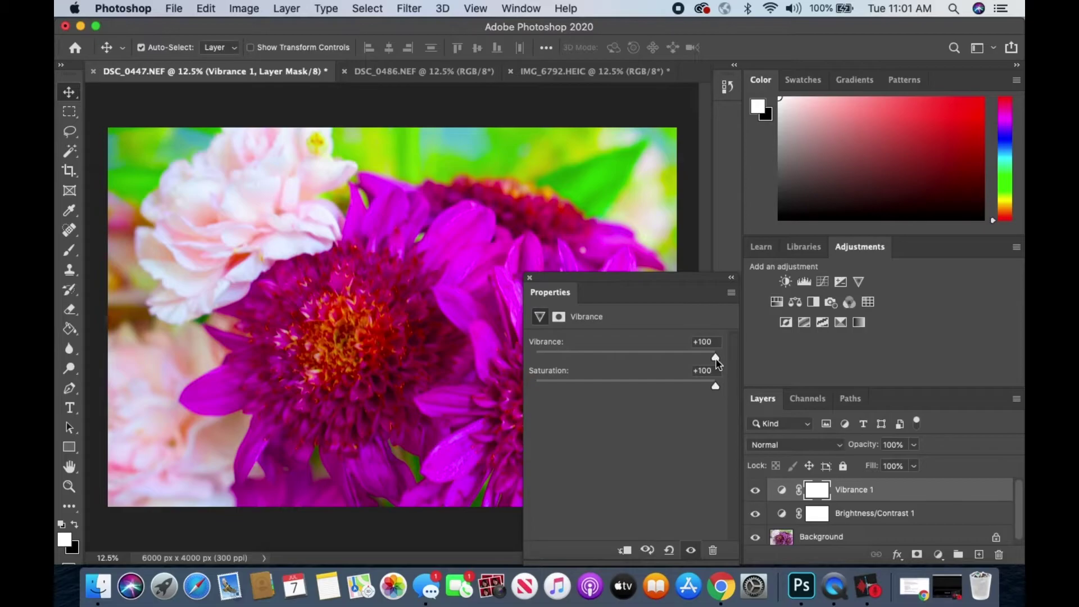
# Lower the Vibrance layer's saturation to +23 and its vibrance to -92, and close the adjustment properties
pyautogui.moveTo(715, 385); pyautogui.dragTo(645, 383)
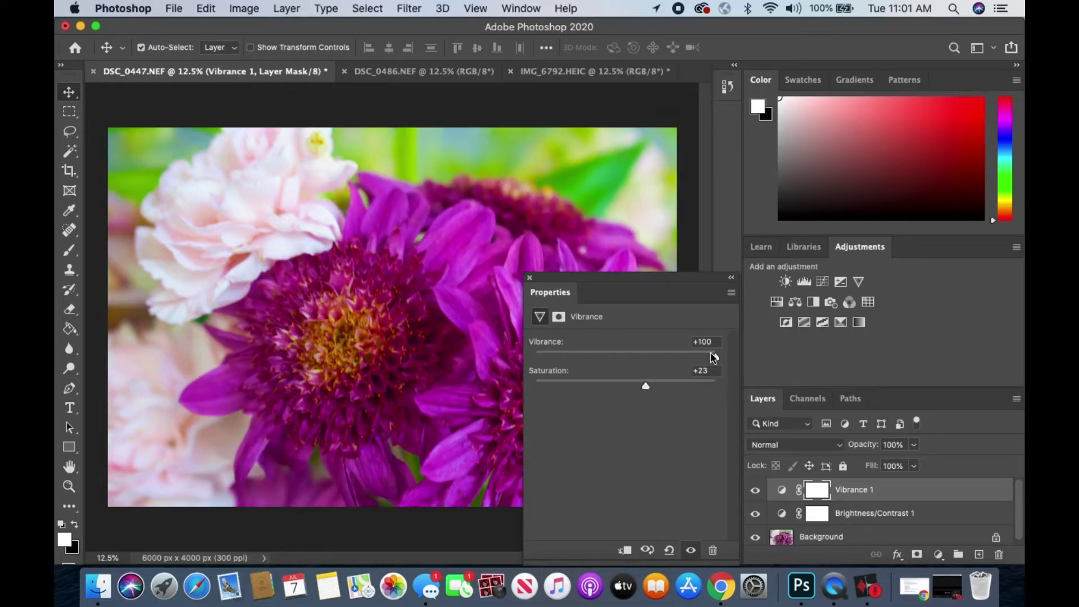
pyautogui.moveTo(685, 360); pyautogui.dragTo(542, 355)
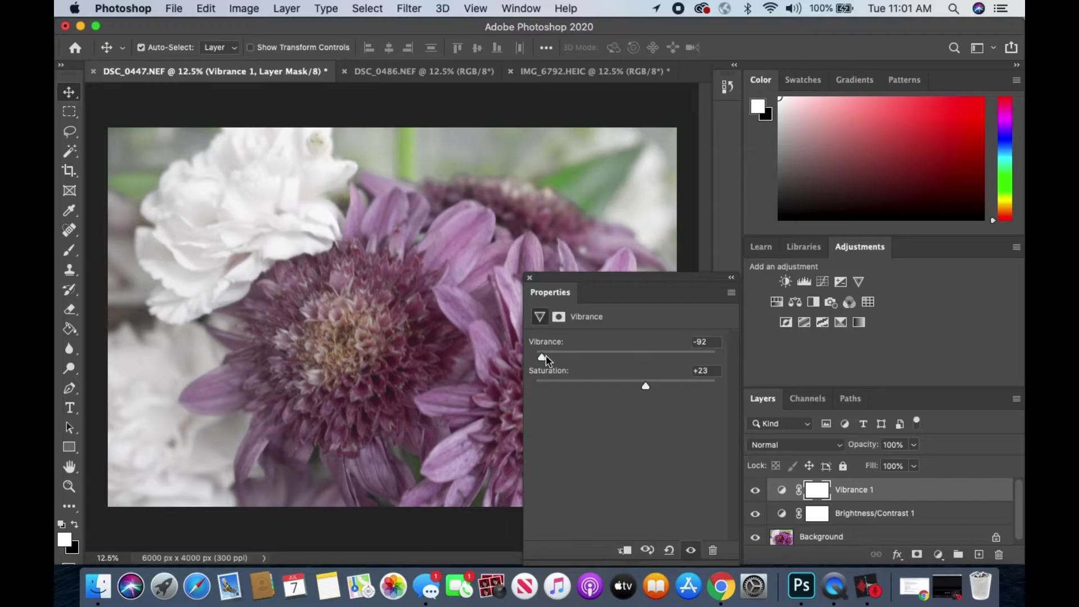
pyautogui.click(530, 276)
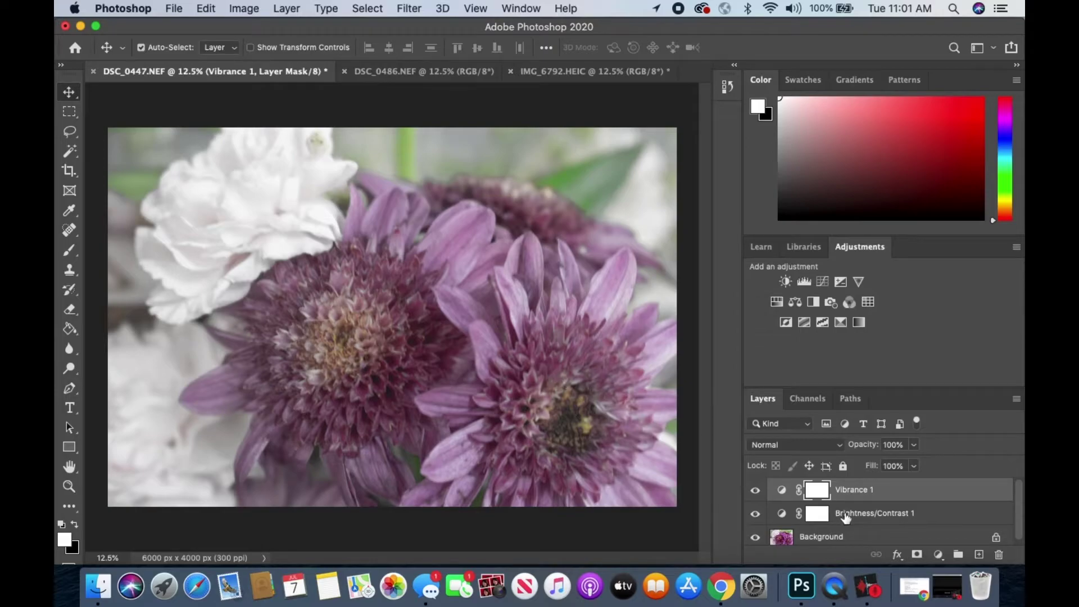
# Select the Background layer, and hide and show the Vibrance and Brightness/Contrast layers to compare their effects
pyautogui.click(831, 536)
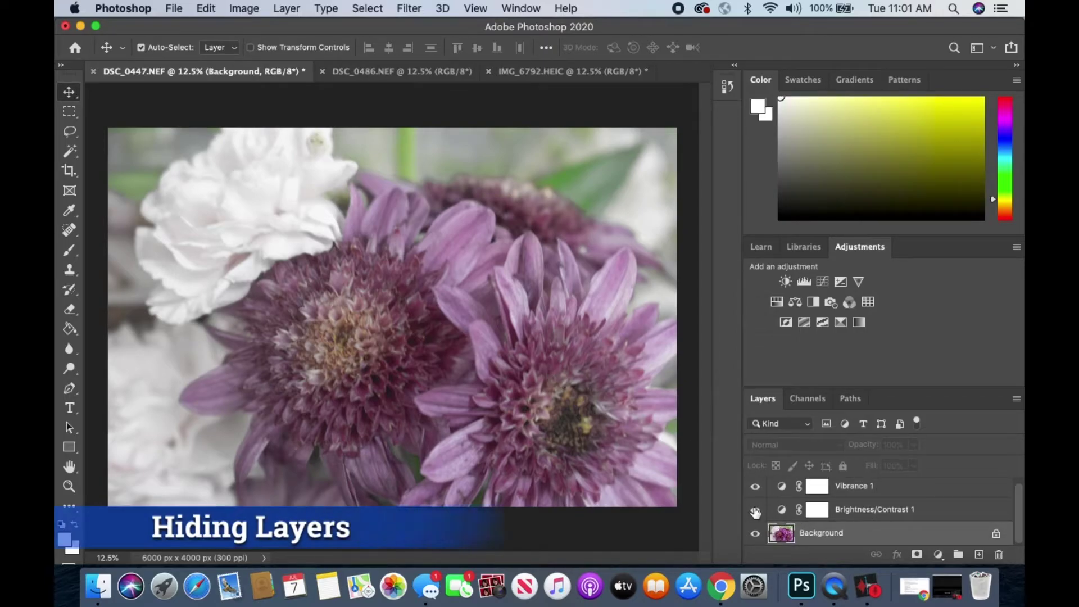
pyautogui.scroll(1, 755, 513)
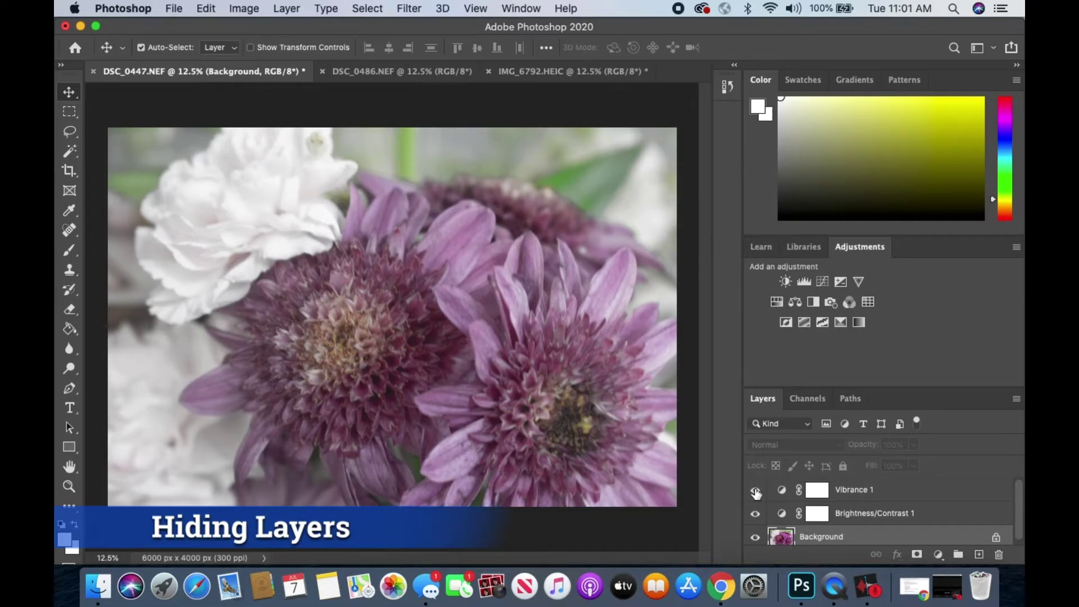
pyautogui.click(755, 492)
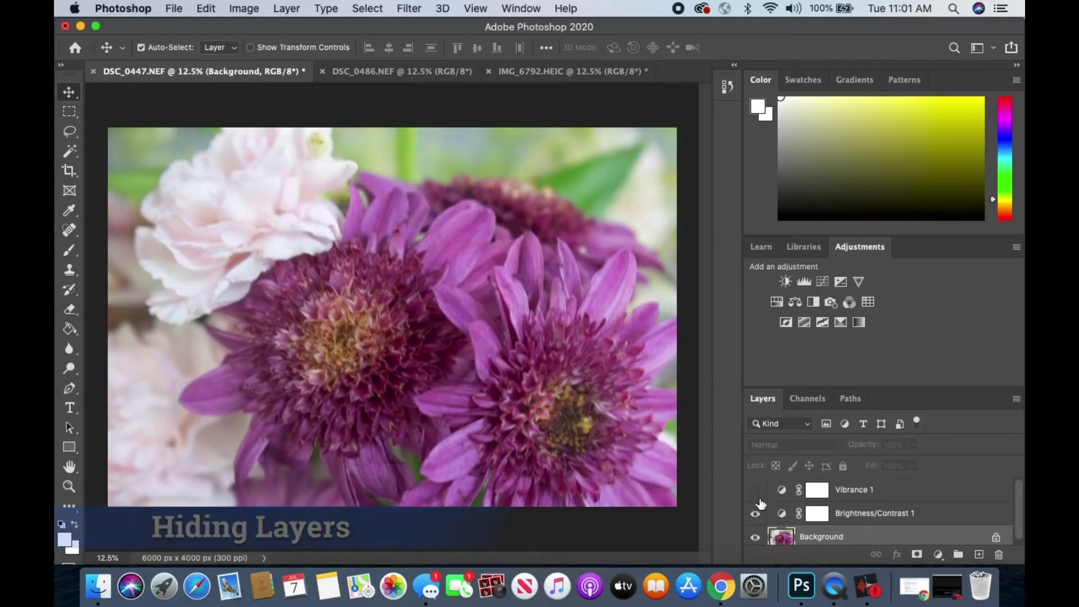
pyautogui.click(755, 514)
pyautogui.click(756, 514)
pyautogui.click(756, 491)
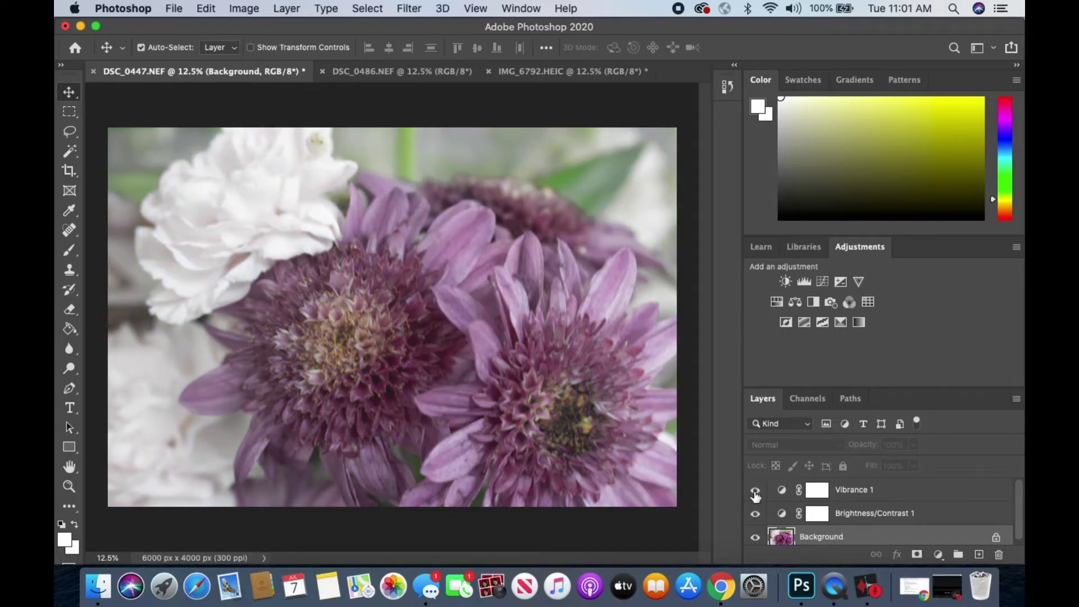
# Toggle the Vibrance layer's visibility off and on twice to compare the photo with and without it
pyautogui.scroll(-1, 756, 497)
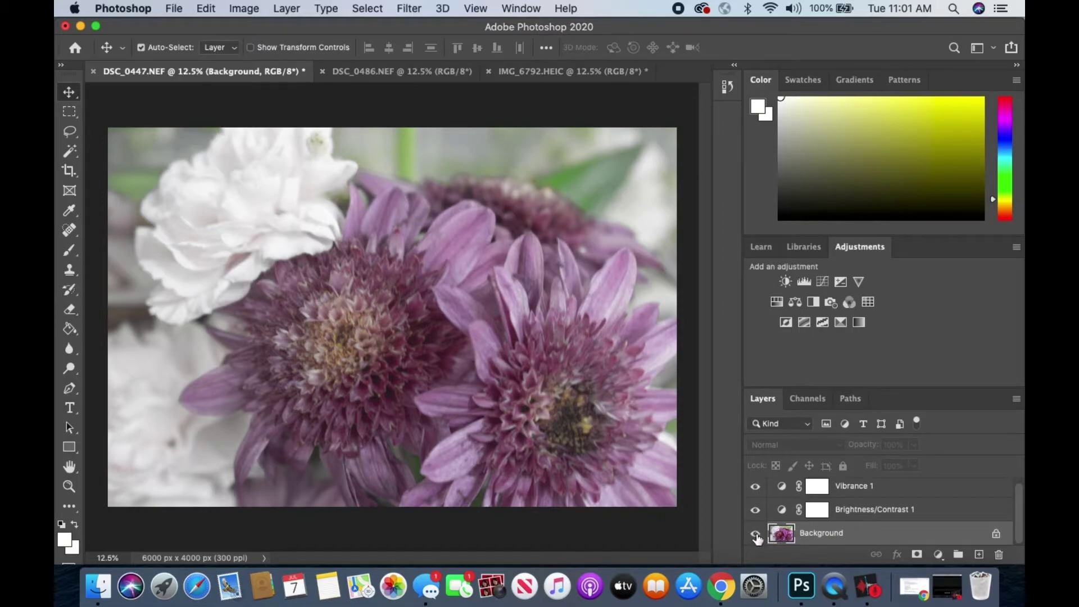
pyautogui.scroll(1, 853, 495)
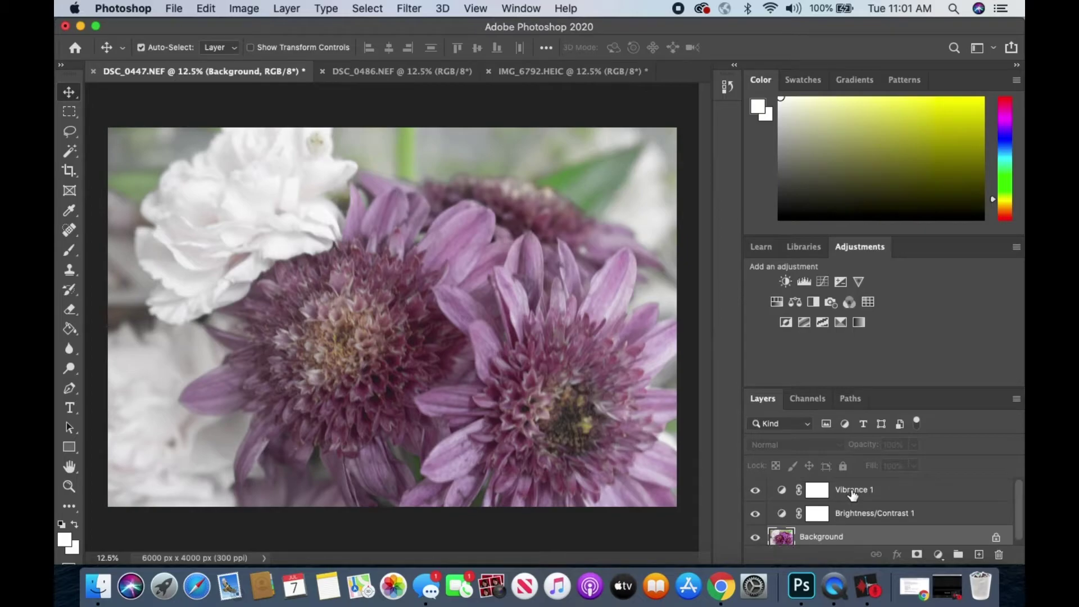
pyautogui.click(756, 489)
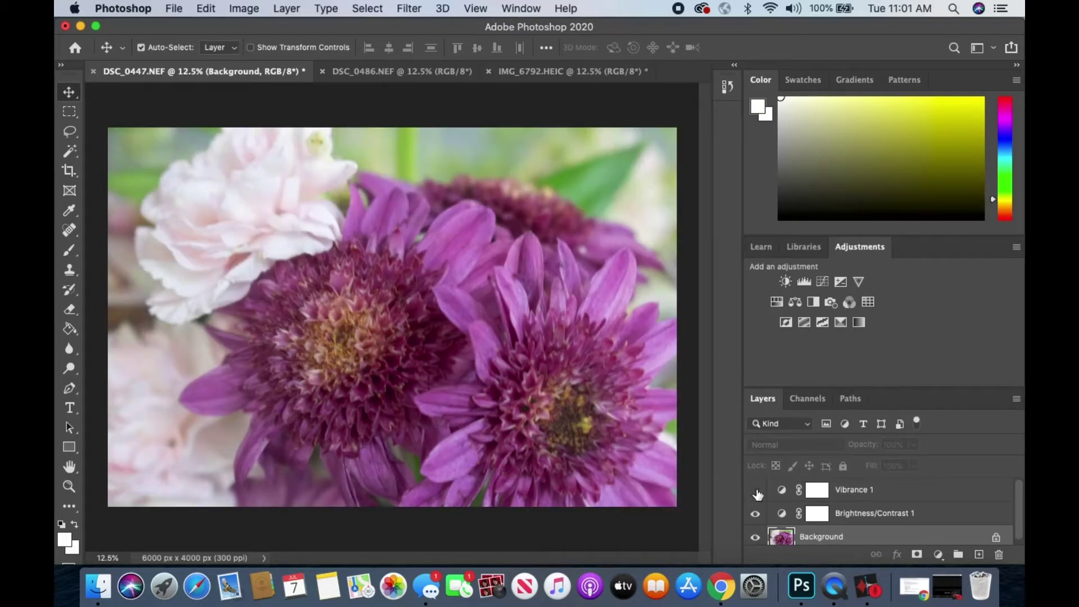
pyautogui.click(756, 491)
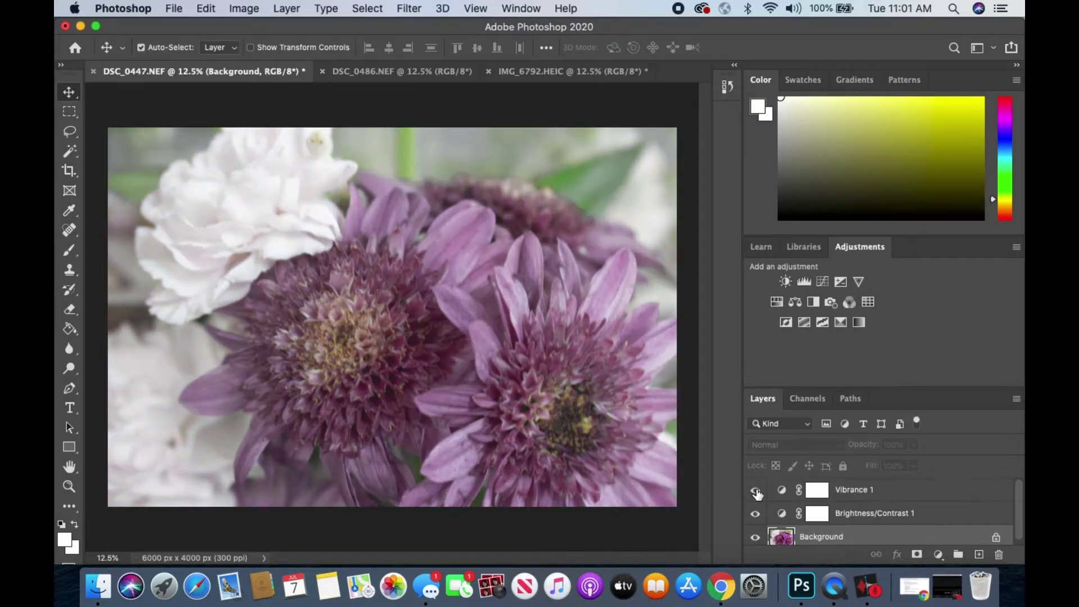
pyautogui.click(756, 490)
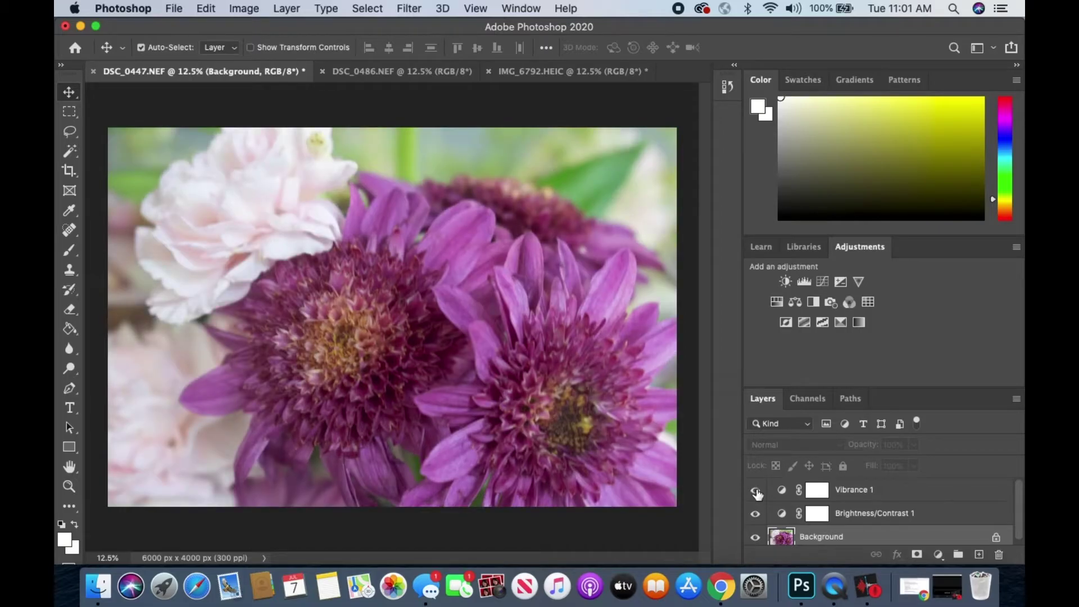
pyautogui.click(756, 491)
# Hide the Background layer and show it again
pyautogui.click(755, 538)
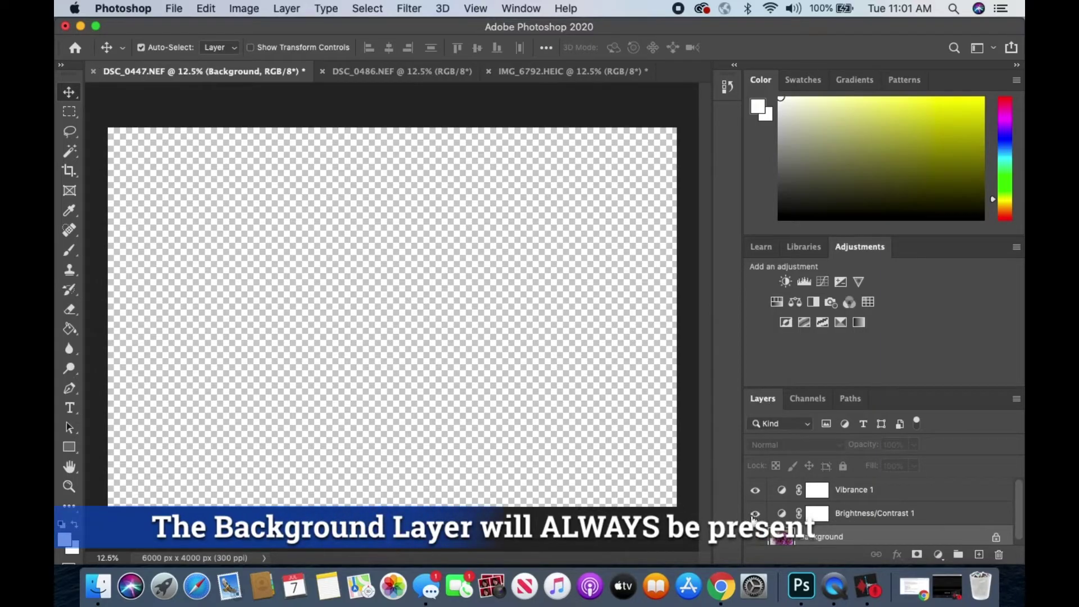
pyautogui.scroll(-1, 755, 541)
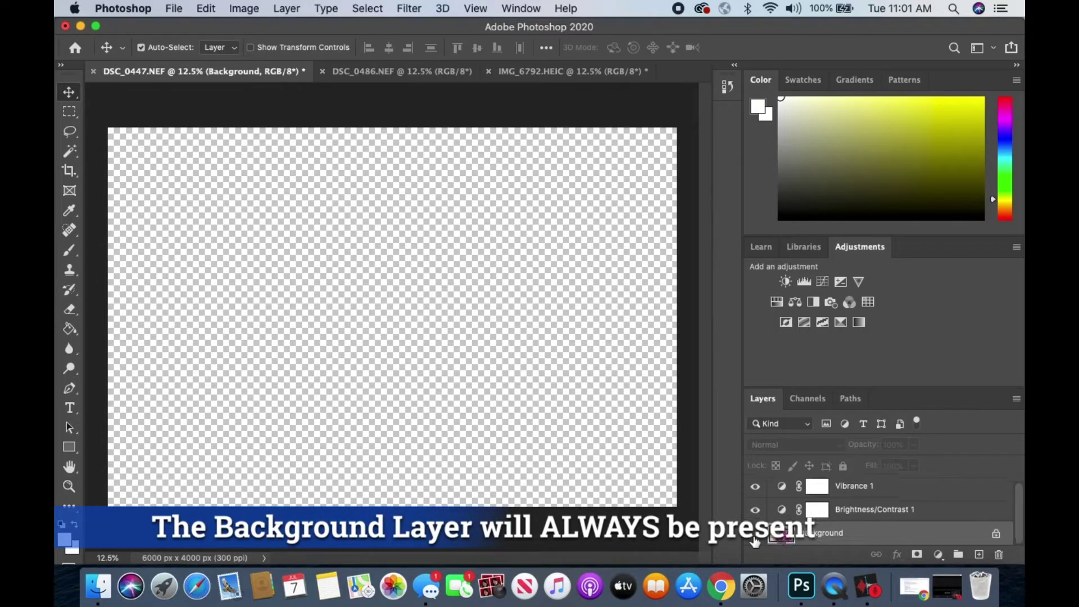
pyautogui.click(755, 535)
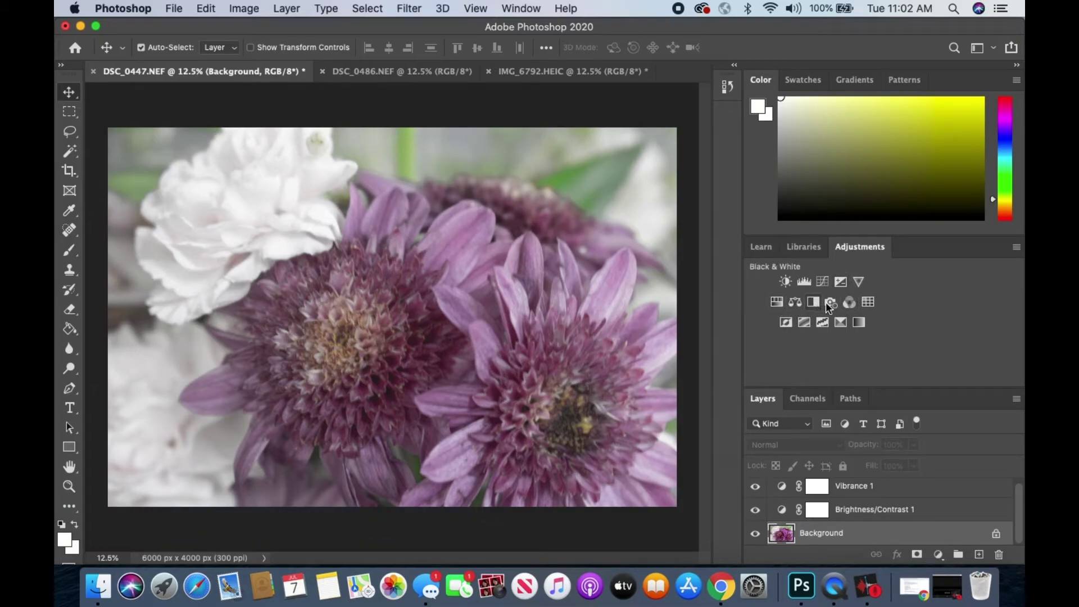
# Add a Hue/Saturation adjustment layer, try hue -44, saturation +31 and lightness -37, and reset the adjustment
pyautogui.click(774, 302)
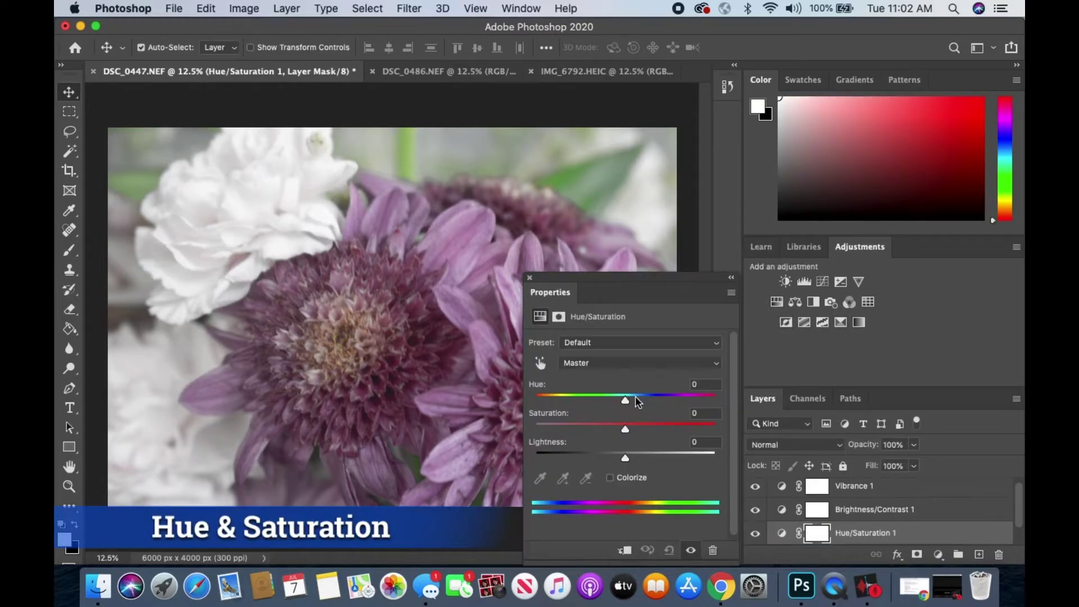
pyautogui.moveTo(626, 399); pyautogui.dragTo(586, 397)
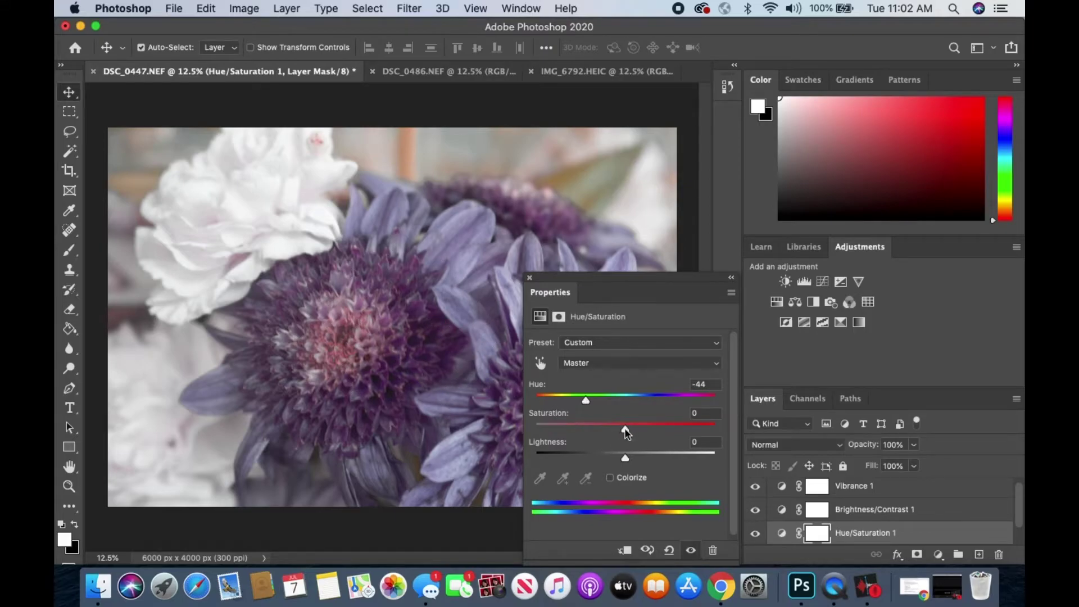
pyautogui.moveTo(642, 431)
pyautogui.mouseDown()
pyautogui.moveTo(679, 431)
pyautogui.moveTo(645, 427)
pyautogui.mouseUp()
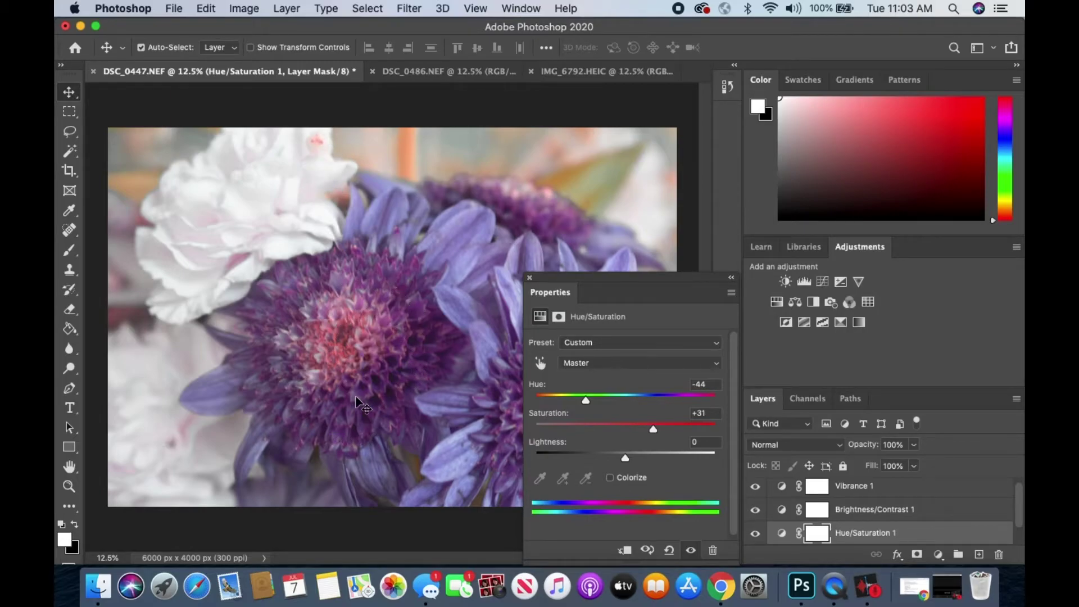
pyautogui.moveTo(625, 458); pyautogui.dragTo(592, 458)
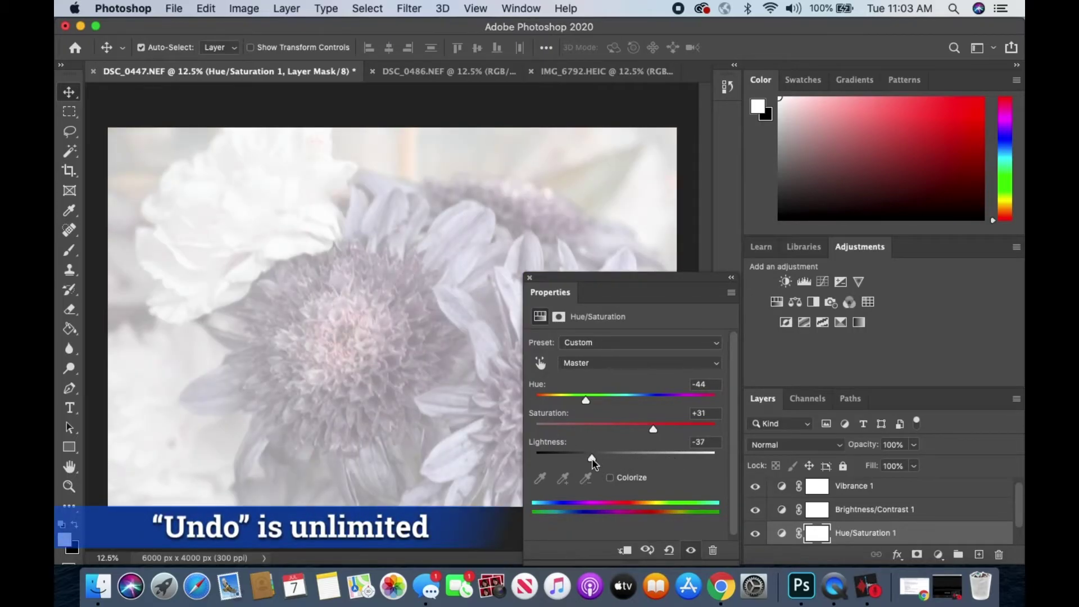
pyautogui.click(668, 550)
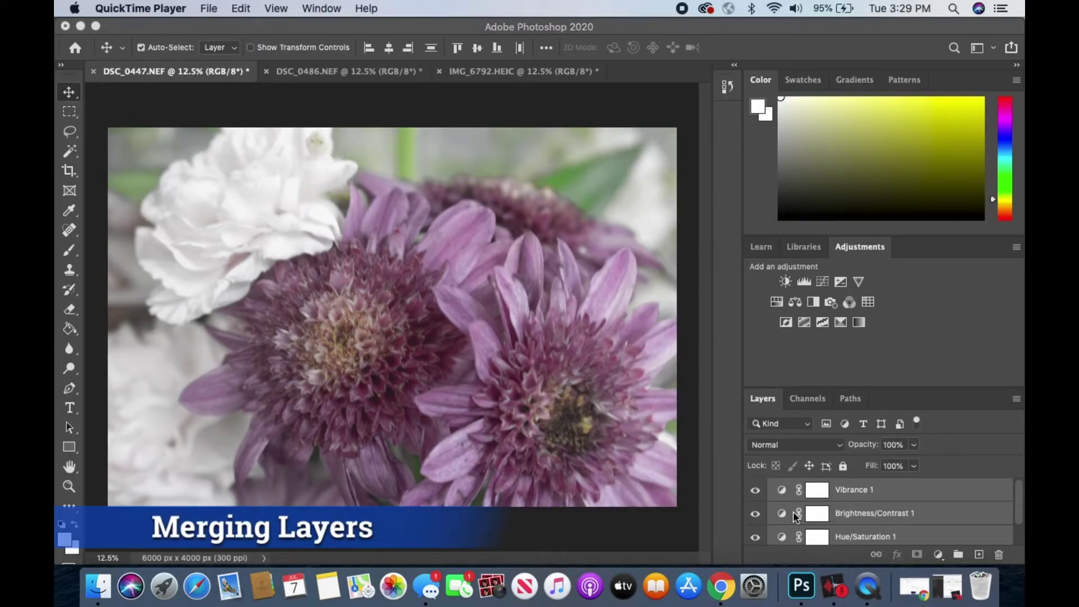
# Select the Hue/Saturation, Brightness/Contrast and Vibrance layers together and view their merge commands without merging
pyautogui.scroll(-3, 811, 488)
pyautogui.click(831, 515)
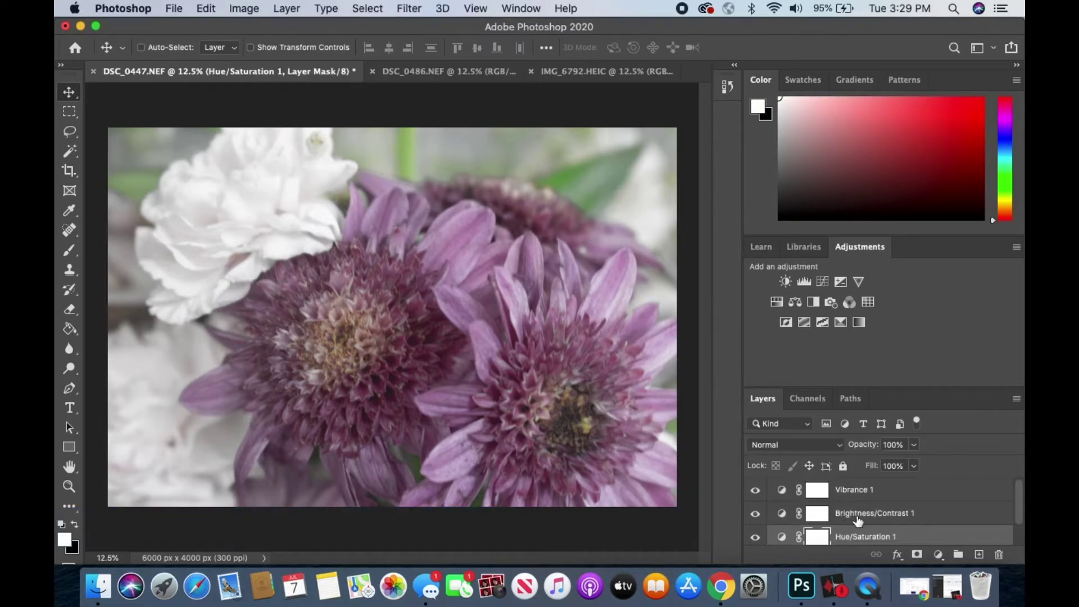
pyautogui.click(858, 518)
pyautogui.keyDown('shift'); pyautogui.click(860, 498); pyautogui.keyUp('shift')
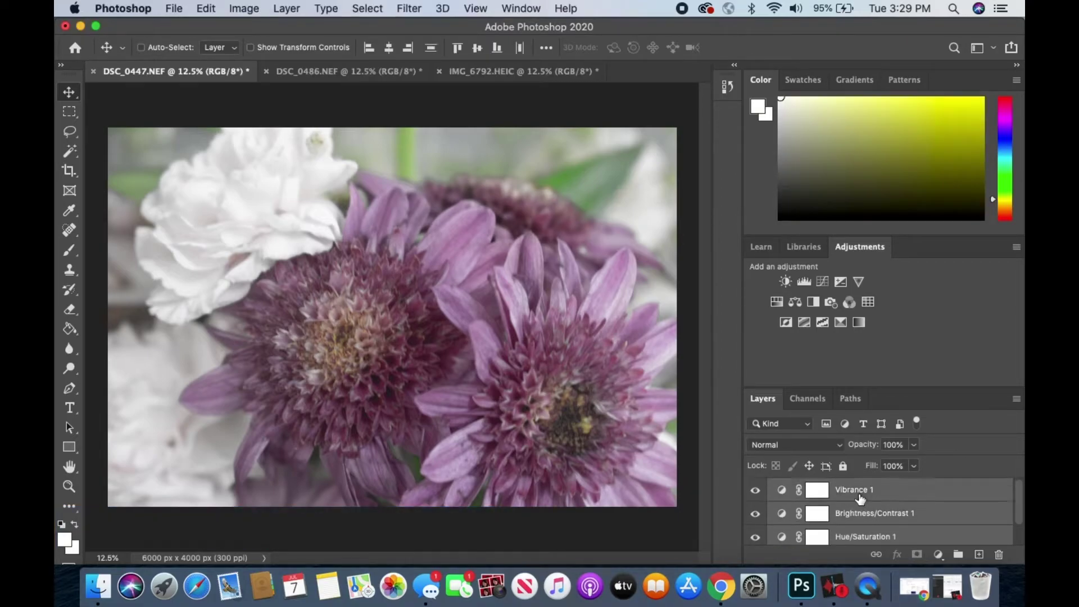
pyautogui.rightClick(858, 493)
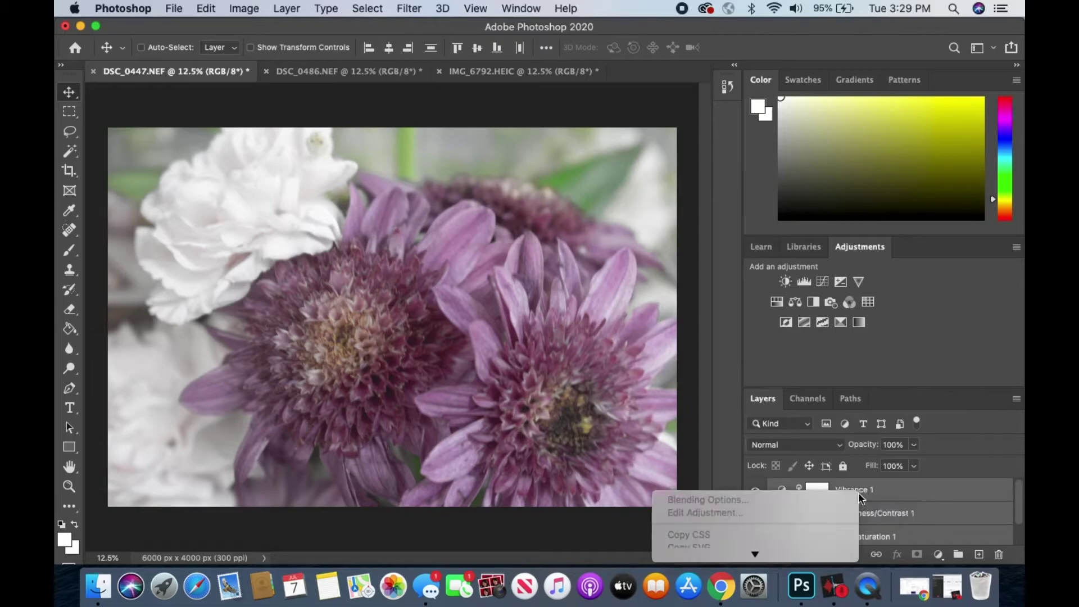
pyautogui.moveTo(755, 556)
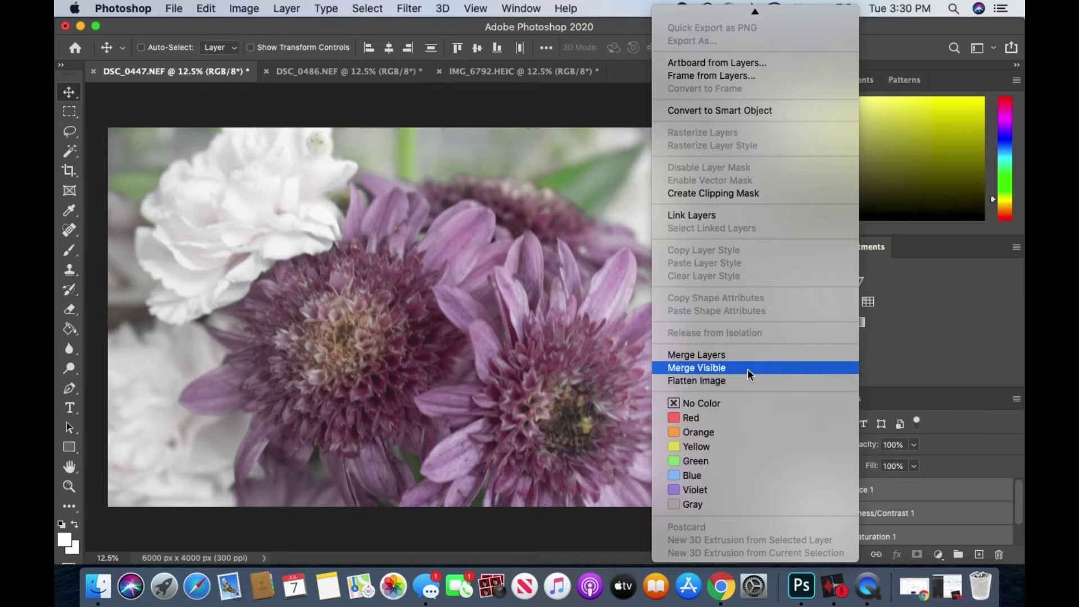
pyautogui.press('Escape')
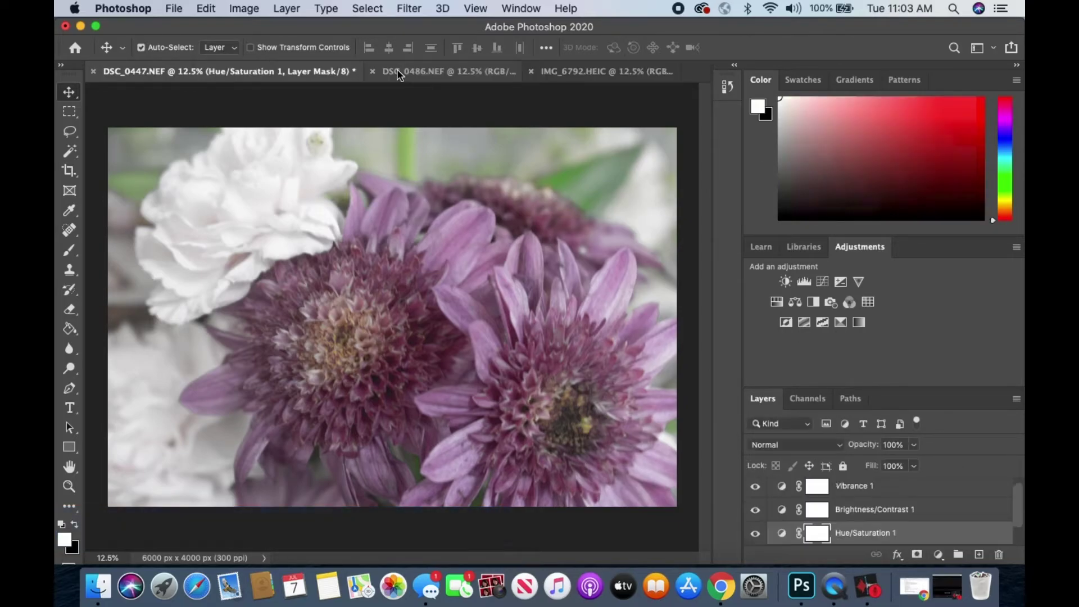
# In DSC_0486.NEF, add an Exposure adjustment layer with exposure +1.12 and gamma correction about 0.76
pyautogui.click(399, 72)
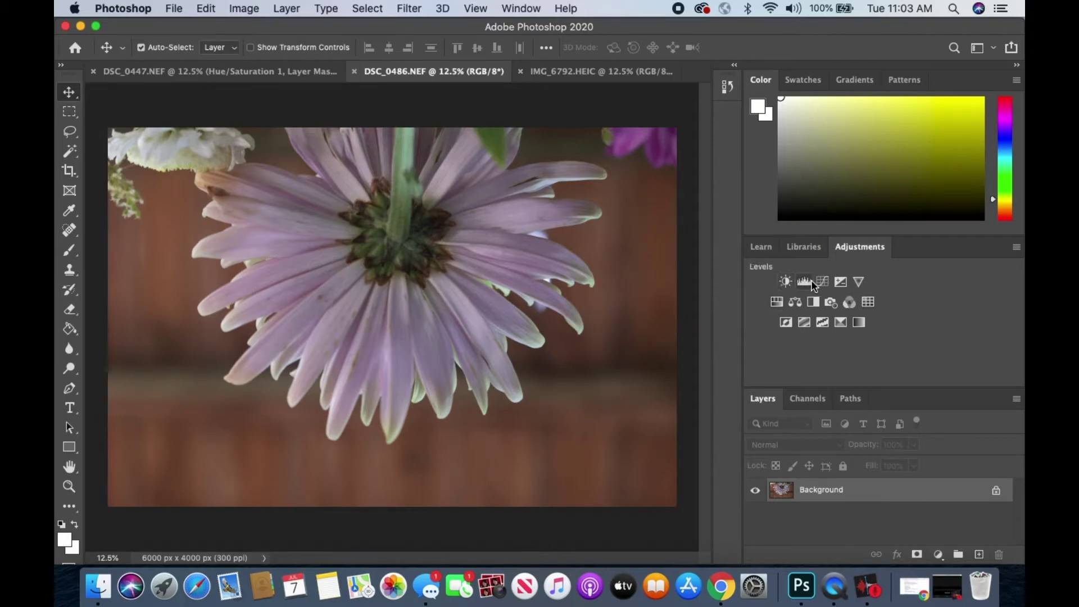
pyautogui.click(839, 282)
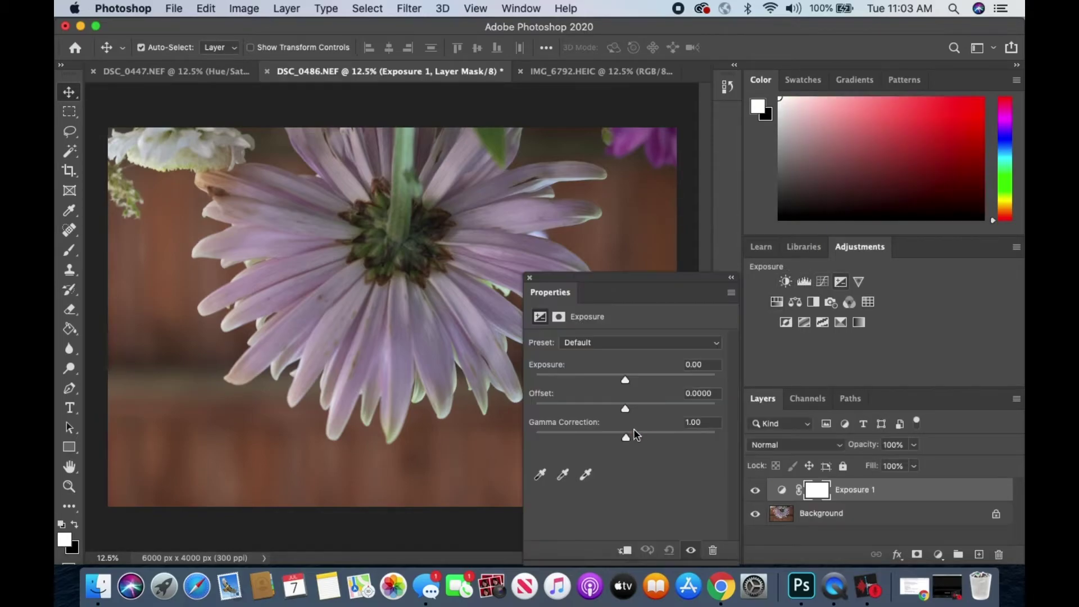
pyautogui.moveTo(625, 376); pyautogui.dragTo(644, 376)
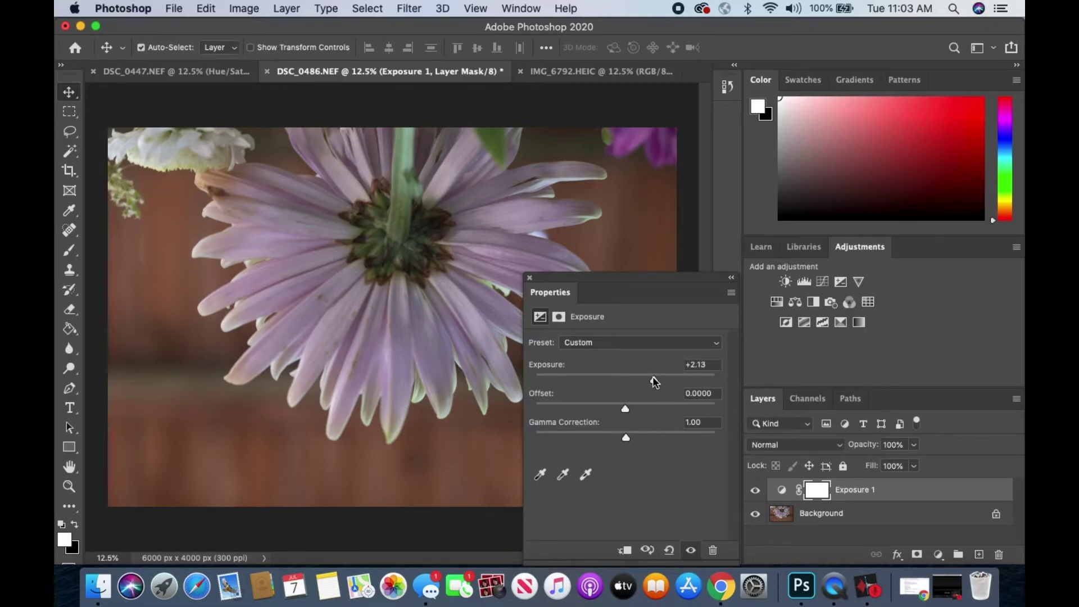
pyautogui.moveTo(651, 379); pyautogui.dragTo(640, 381)
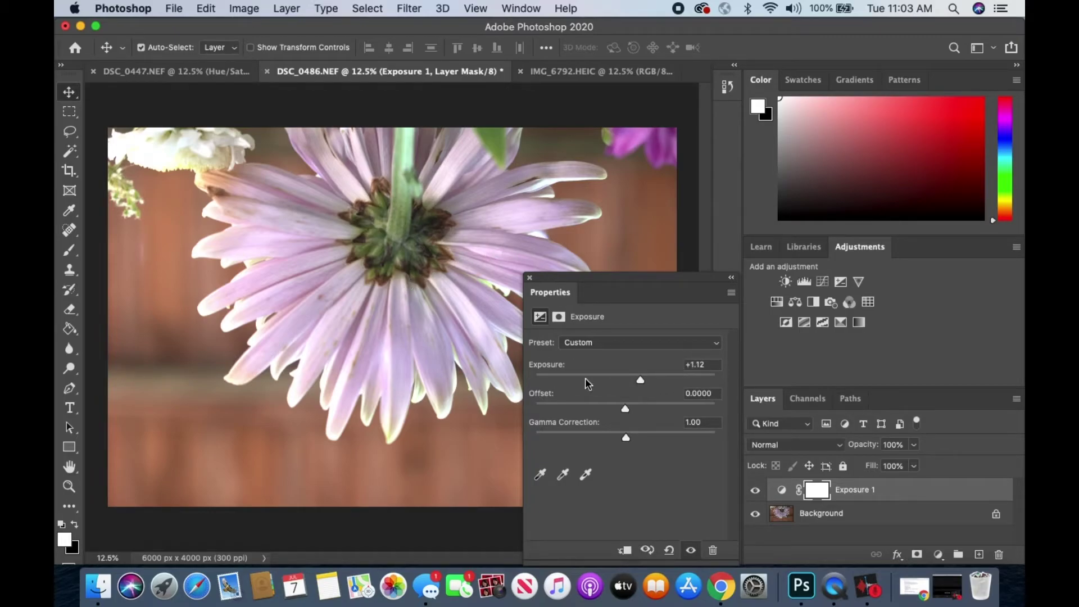
pyautogui.moveTo(626, 438); pyautogui.dragTo(638, 437)
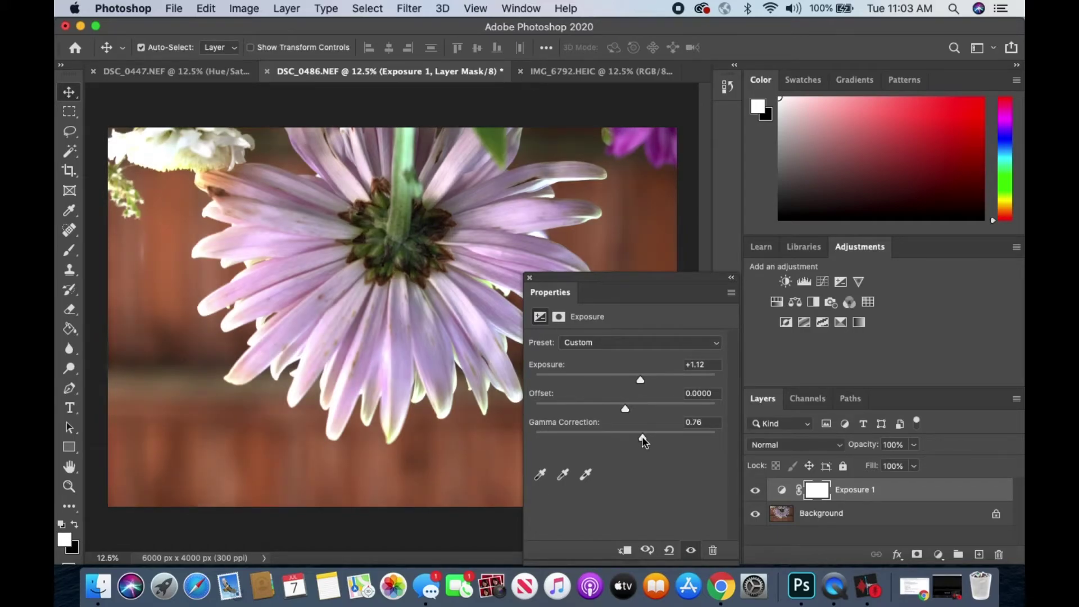
pyautogui.click(529, 279)
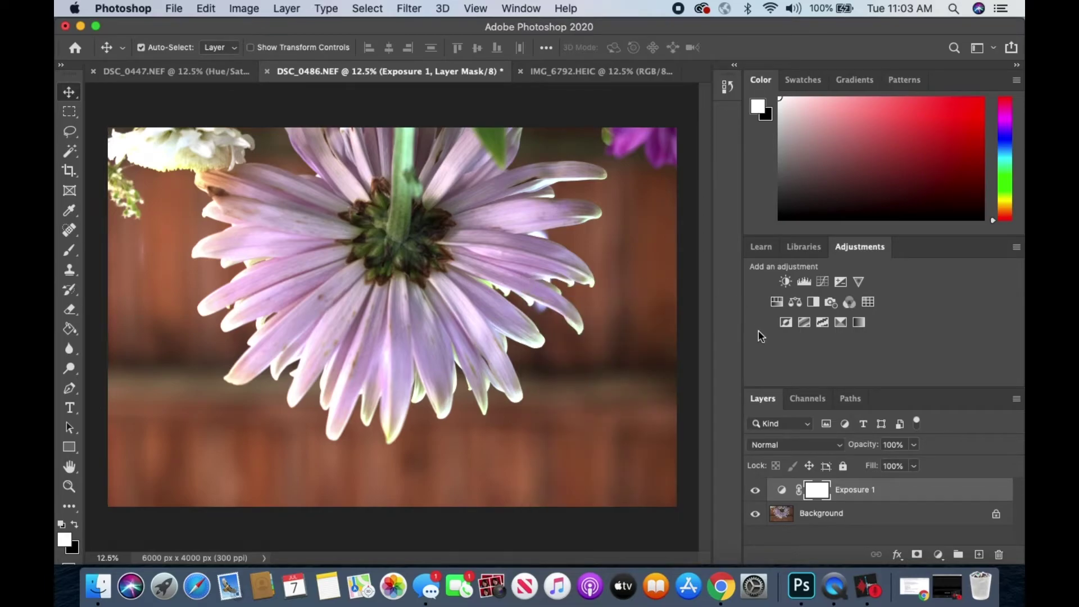
# Add a Posterize adjustment layer, try 2 levels, and raise the levels until the photo has smooth tones
pyautogui.click(803, 322)
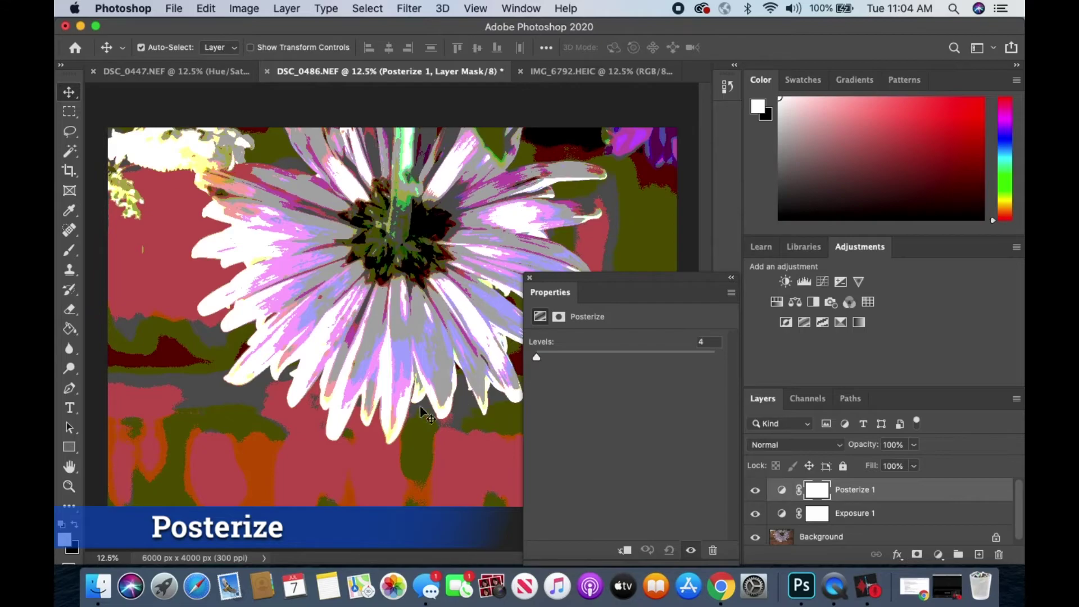
pyautogui.moveTo(536, 357)
pyautogui.mouseDown()
pyautogui.moveTo(726, 359)
pyautogui.moveTo(524, 359)
pyautogui.mouseUp()
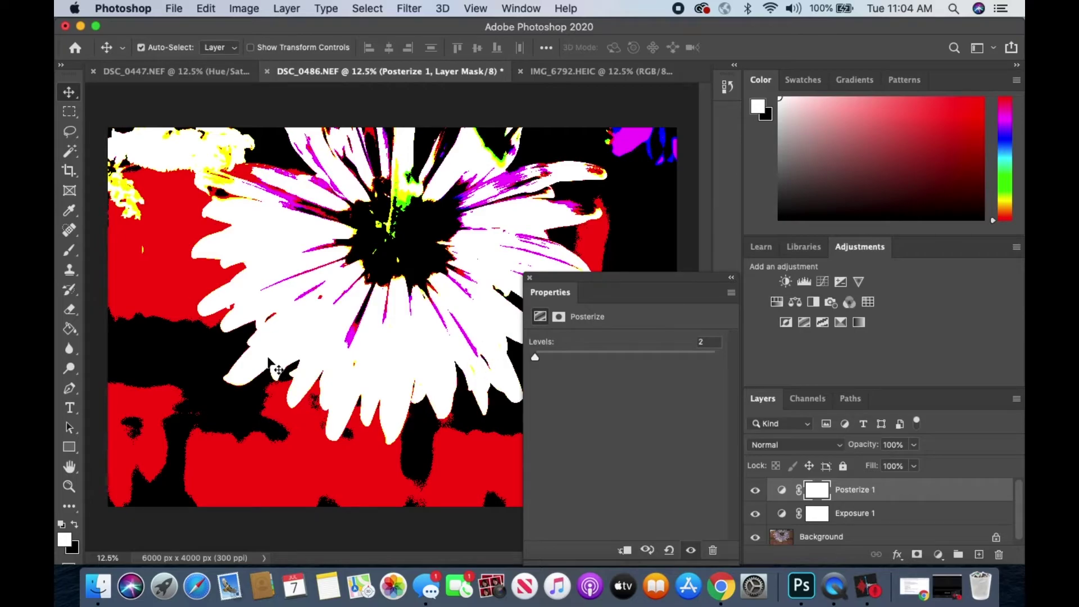
pyautogui.moveTo(535, 353); pyautogui.dragTo(586, 352)
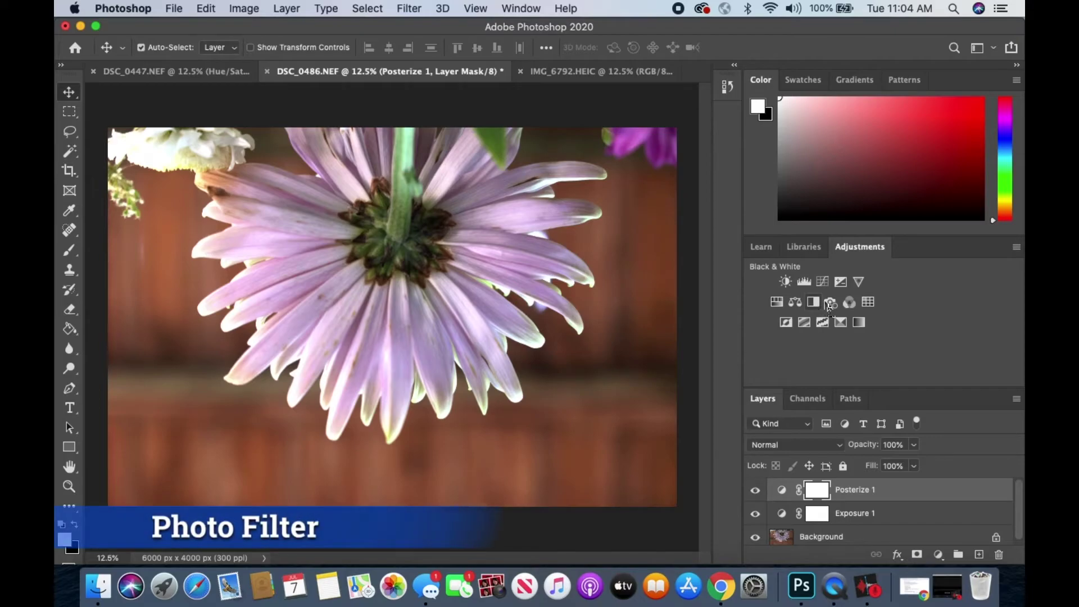
# Add a Photo Filter adjustment layer to the flower photo using Cooling Filter (82)
pyautogui.click(831, 302)
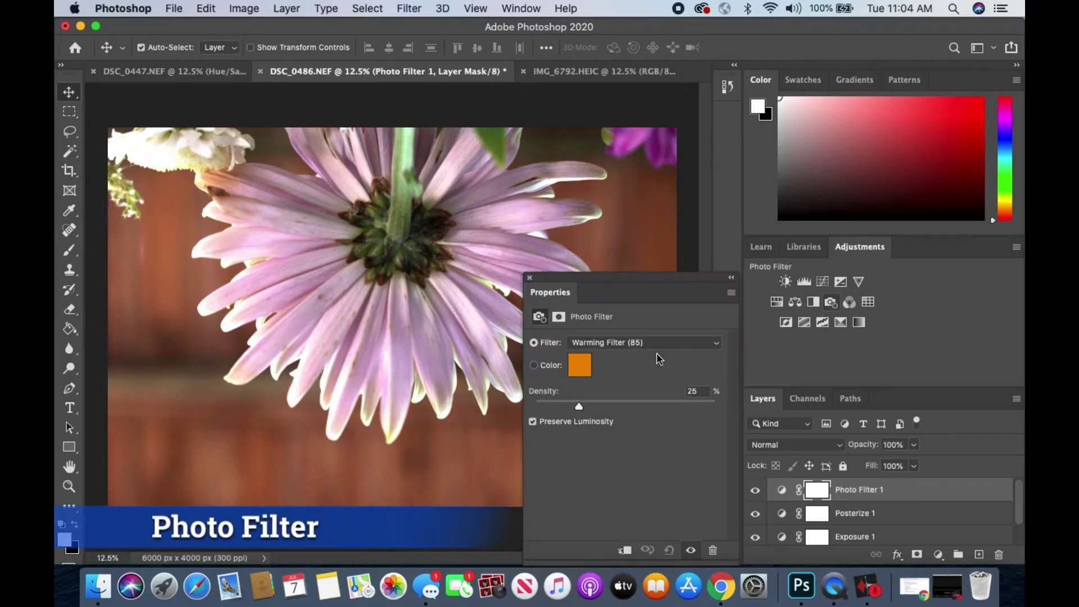
pyautogui.click(533, 366)
pyautogui.click(534, 343)
pyautogui.click(703, 343)
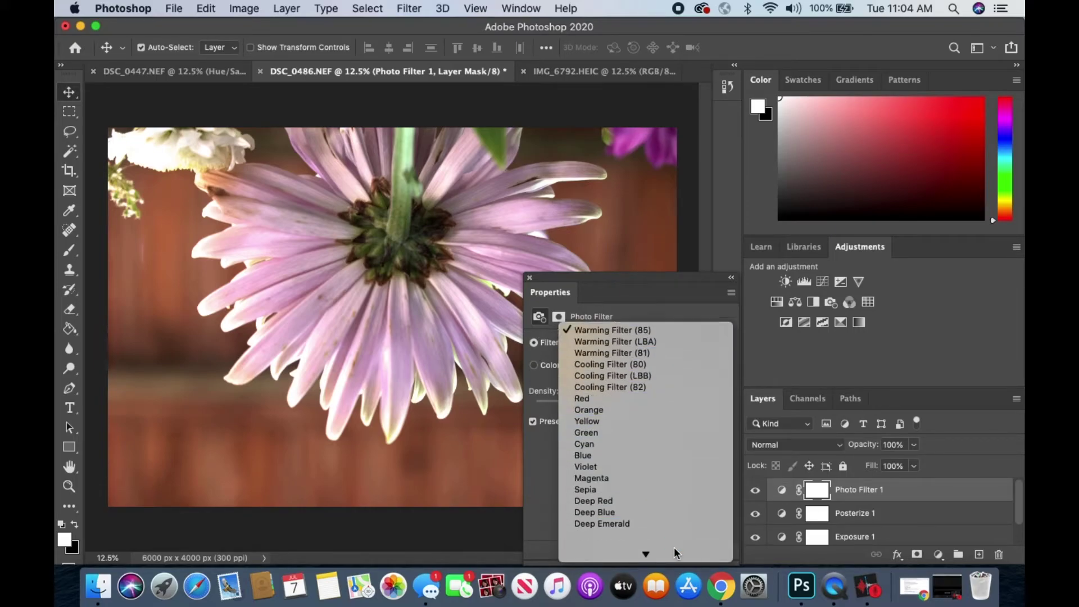
pyautogui.click(653, 383)
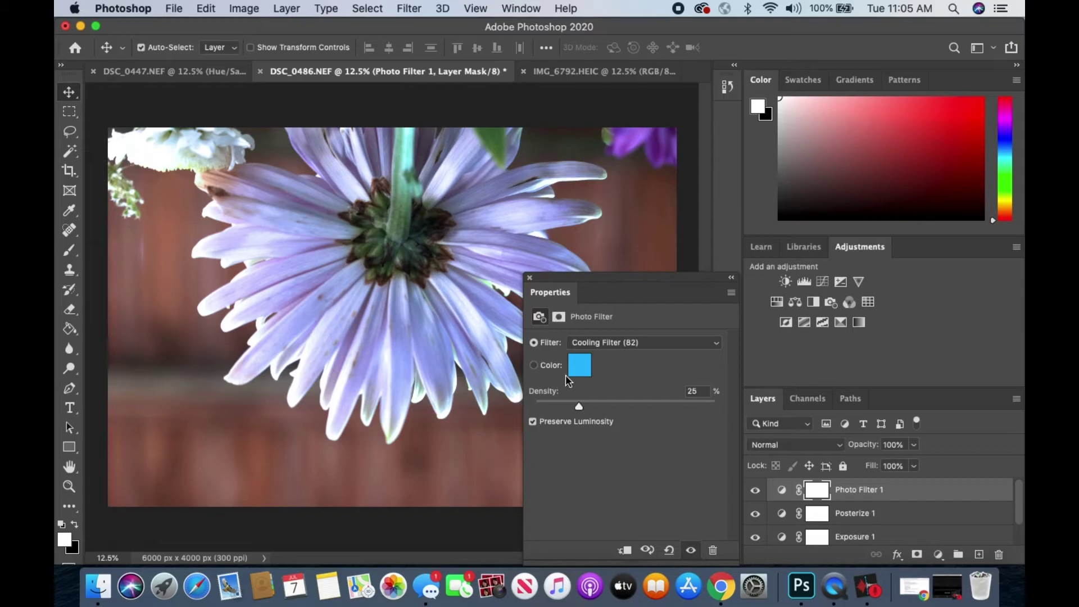
# Switch the Photo Filter to its blue colour option, try 65% density, and lower the density for a subtler tint
pyautogui.click(534, 366)
pyautogui.moveTo(581, 407); pyautogui.dragTo(653, 409)
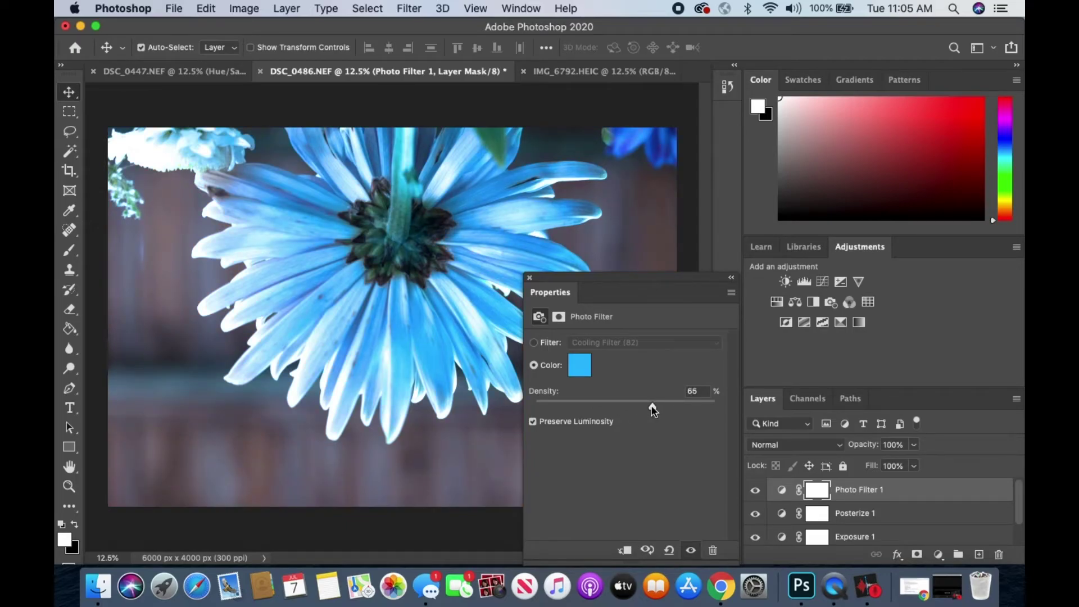
pyautogui.moveTo(652, 407); pyautogui.dragTo(592, 407)
pyautogui.click(529, 277)
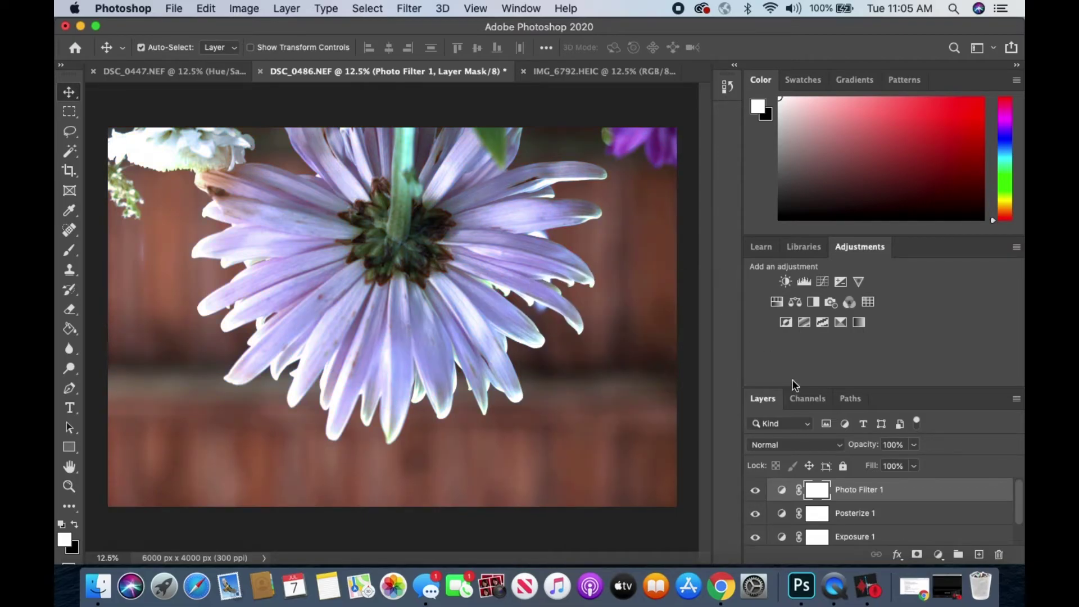
# Delete the layer masks of the Photo Filter 1 and Posterize 1 layers
pyautogui.rightClick(857, 491)
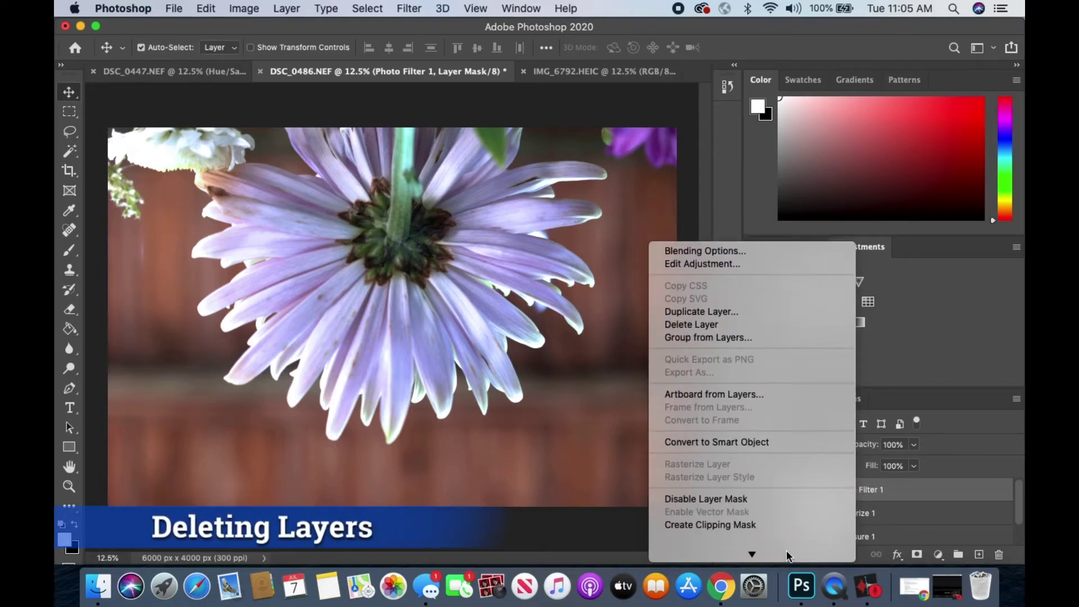
pyautogui.click(901, 490)
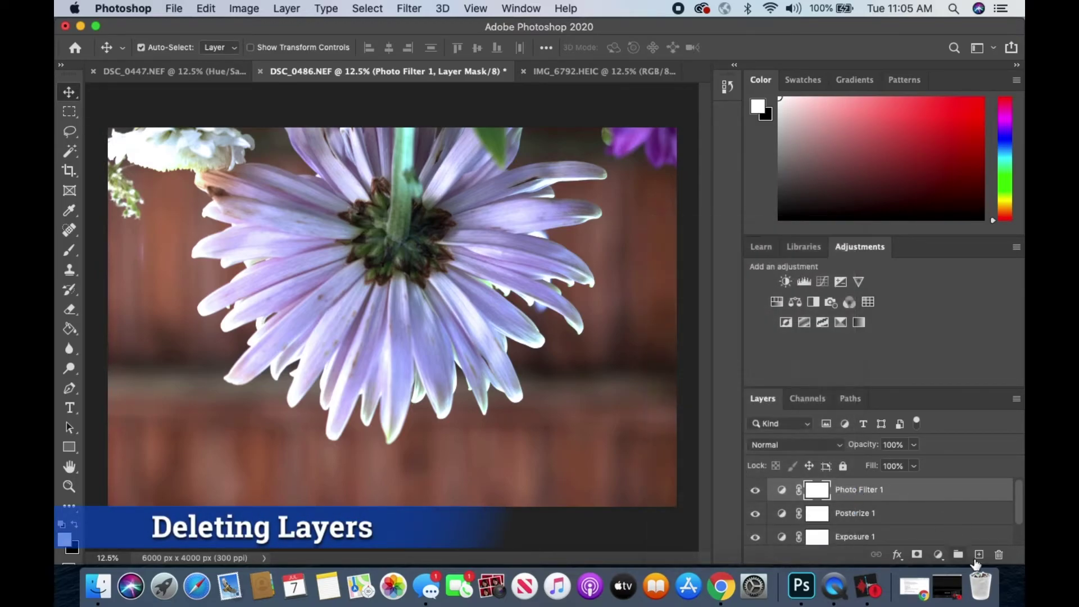
pyautogui.click(998, 555)
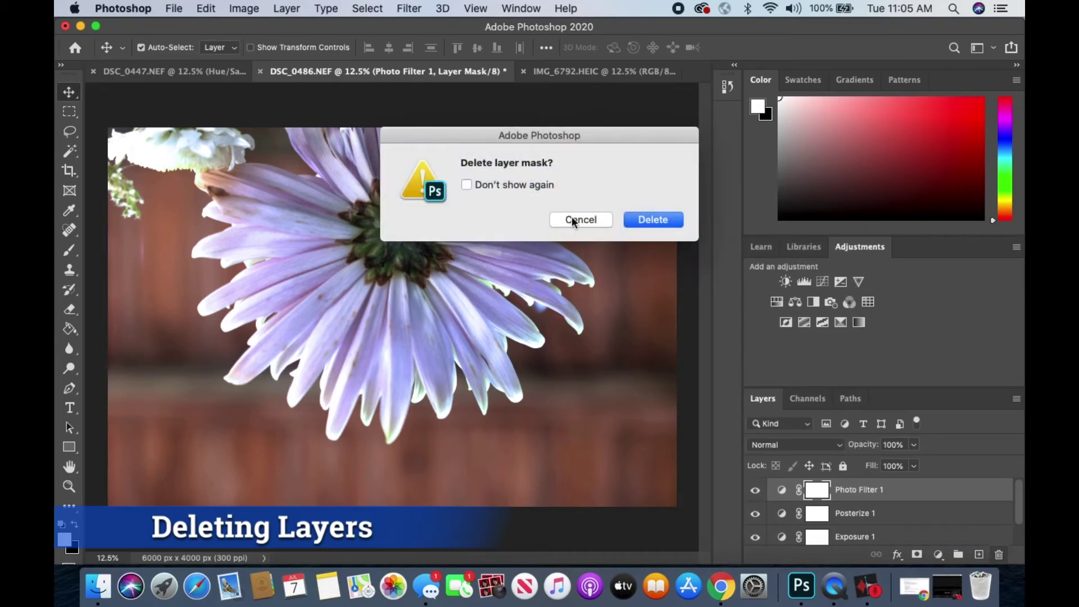
pyautogui.click(656, 220)
pyautogui.click(898, 514)
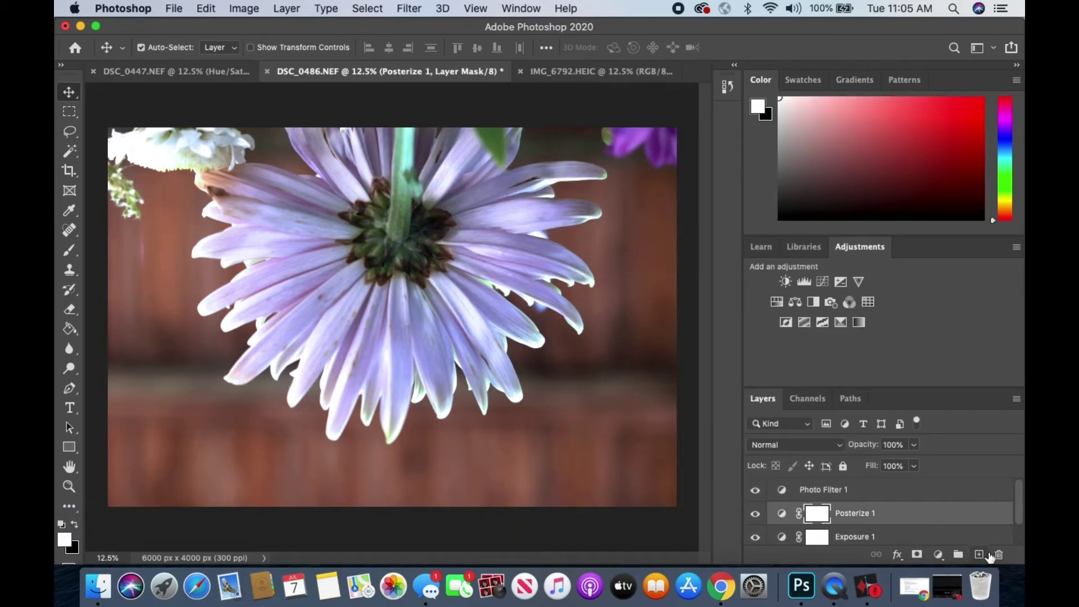
pyautogui.click(998, 555)
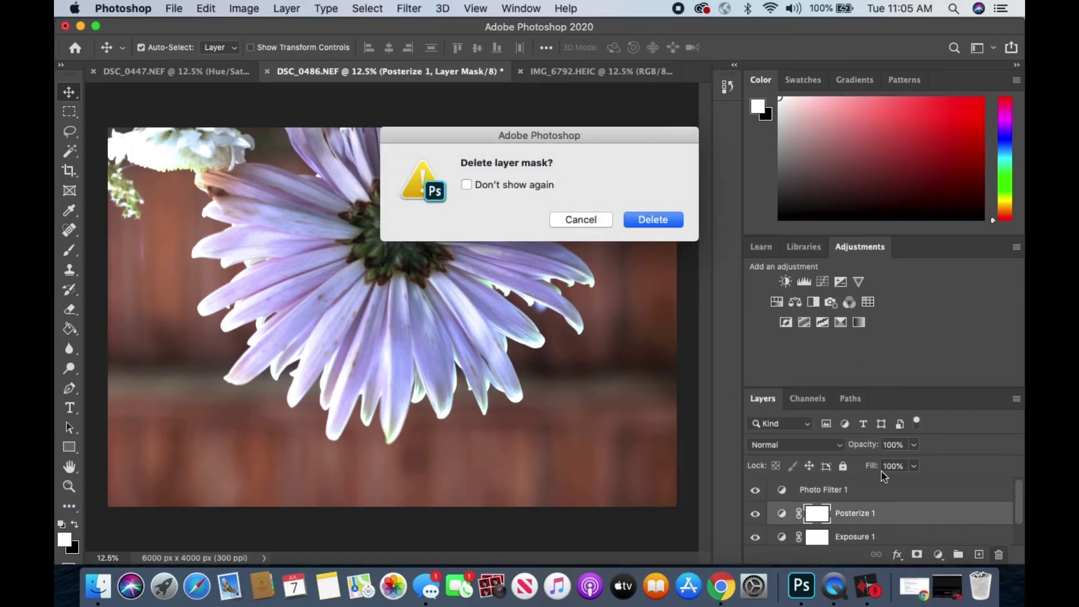
pyautogui.click(659, 221)
# Delete the Posterize 1 and Photo Filter 1 adjustment layers
pyautogui.scroll(-1, 930, 505)
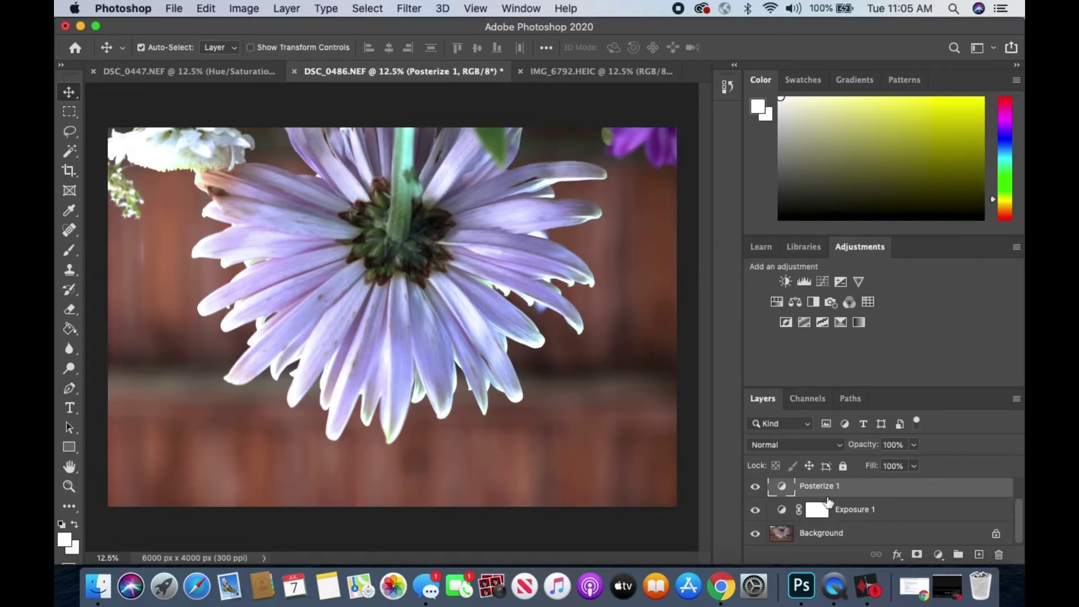
pyautogui.click(999, 555)
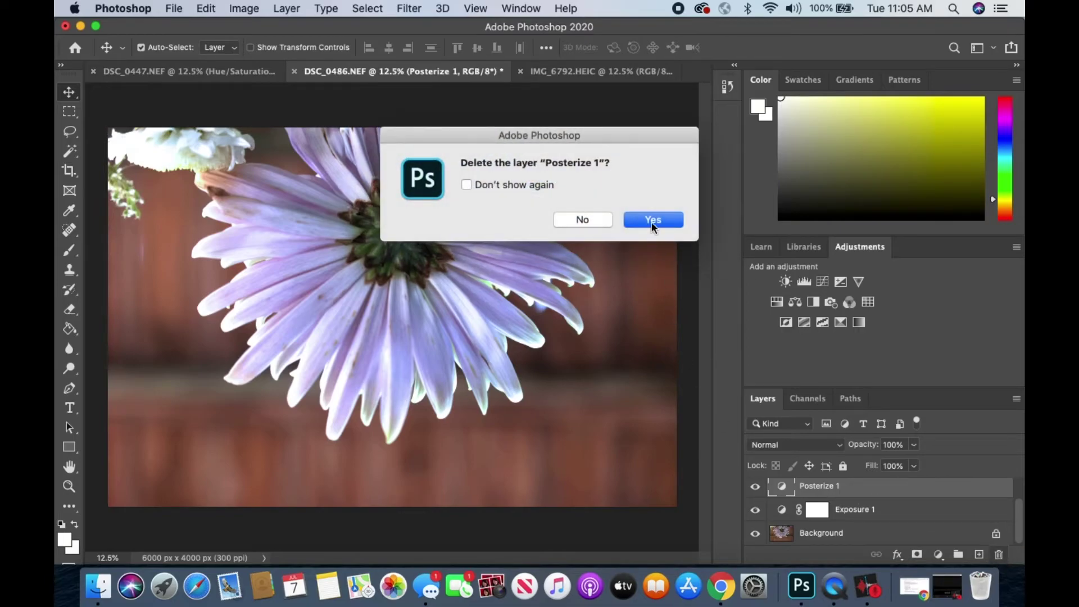
pyautogui.click(652, 222)
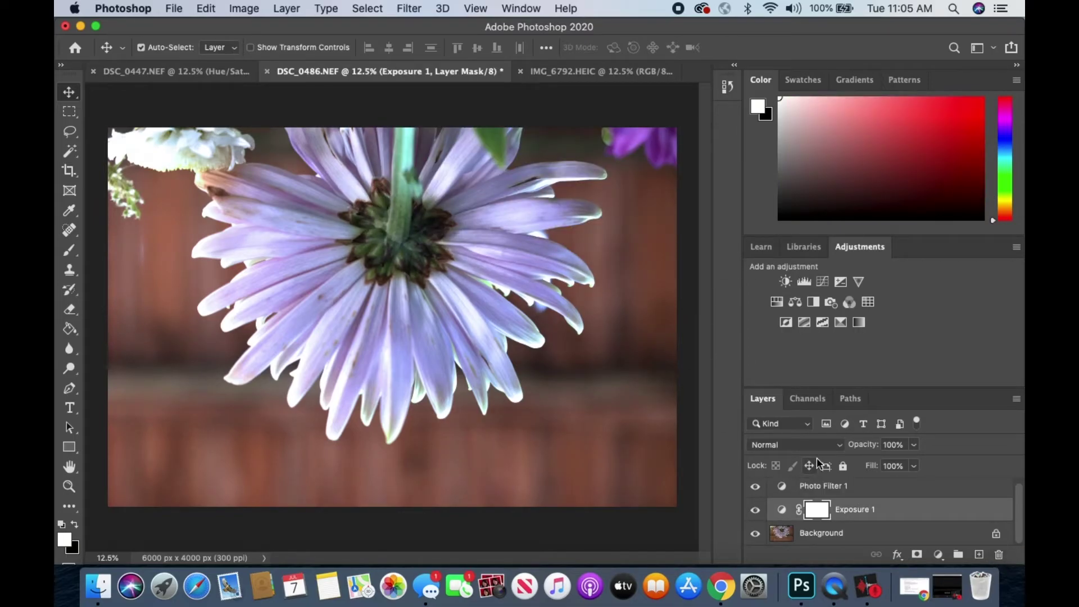
pyautogui.click(857, 493)
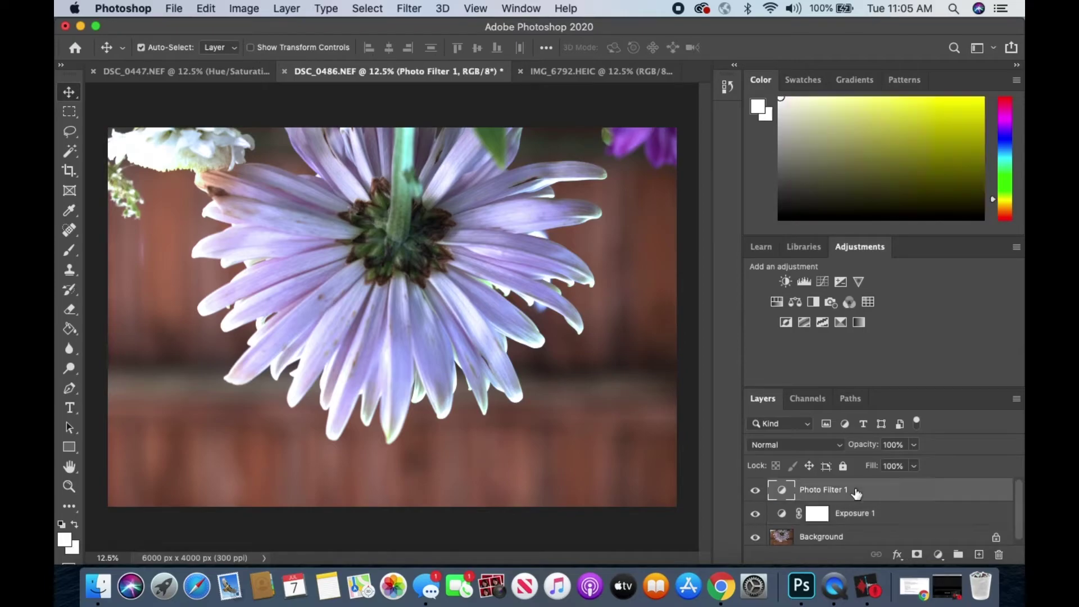
pyautogui.click(999, 555)
pyautogui.click(653, 221)
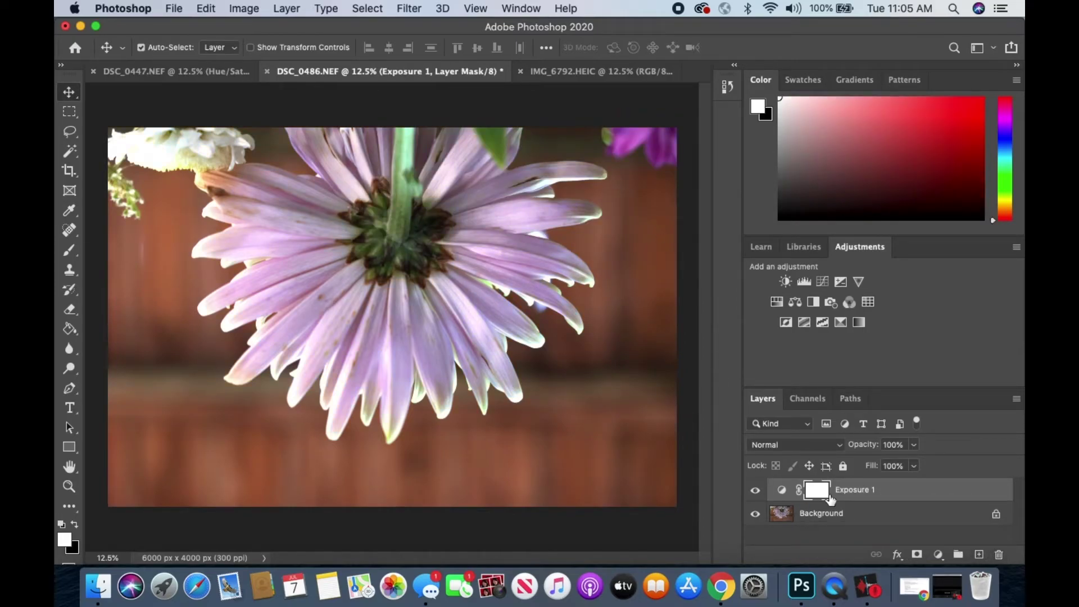
# Hide and reshow the Exposure 1 layer to compare the flower photo before and after the adjustment
pyautogui.click(844, 523)
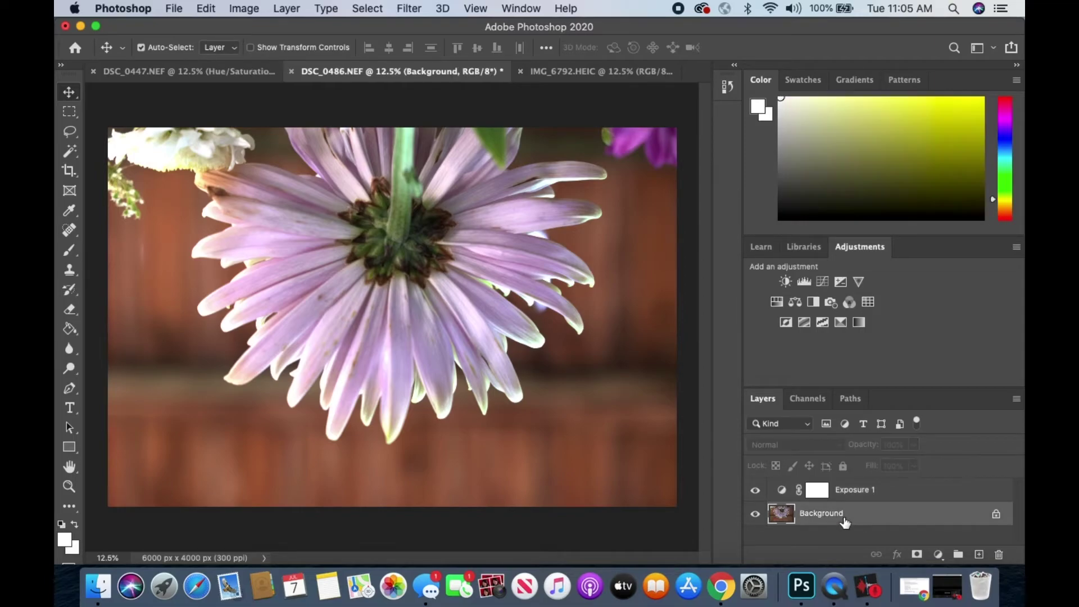
pyautogui.click(866, 494)
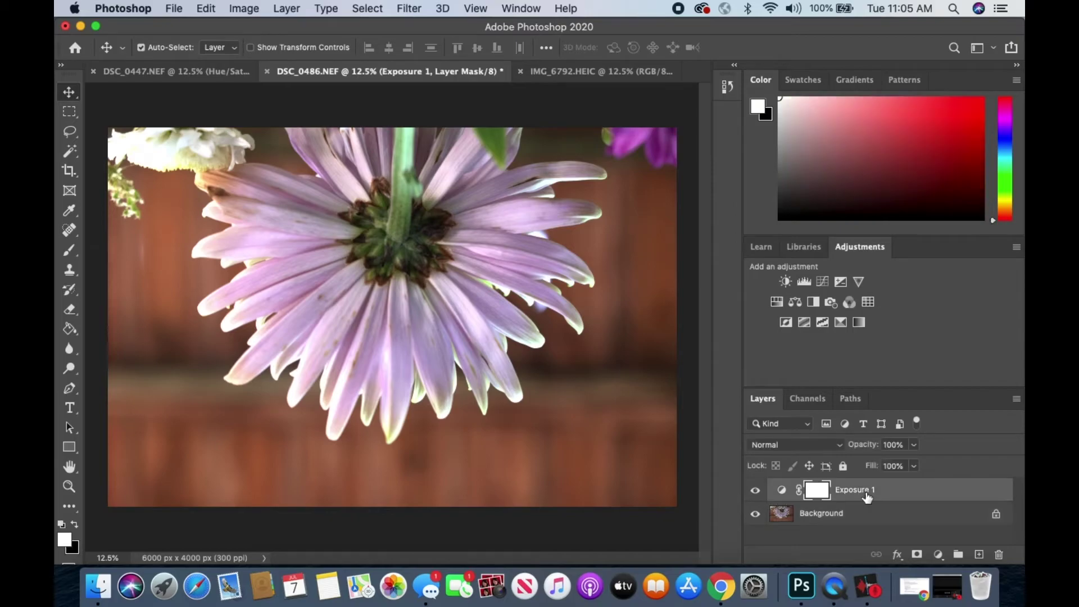
pyautogui.click(755, 490)
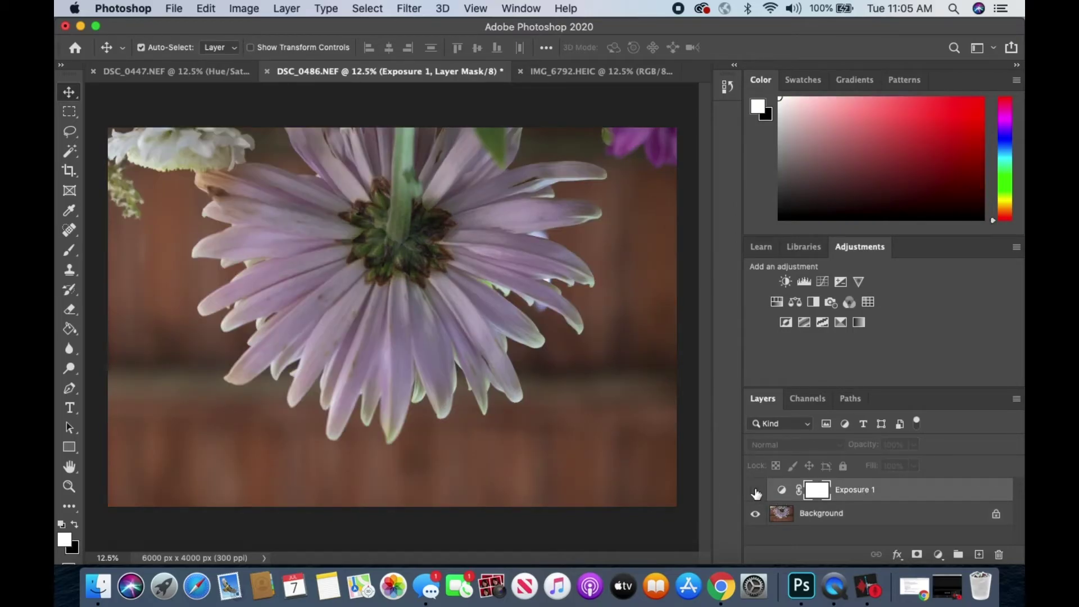
pyautogui.click(756, 492)
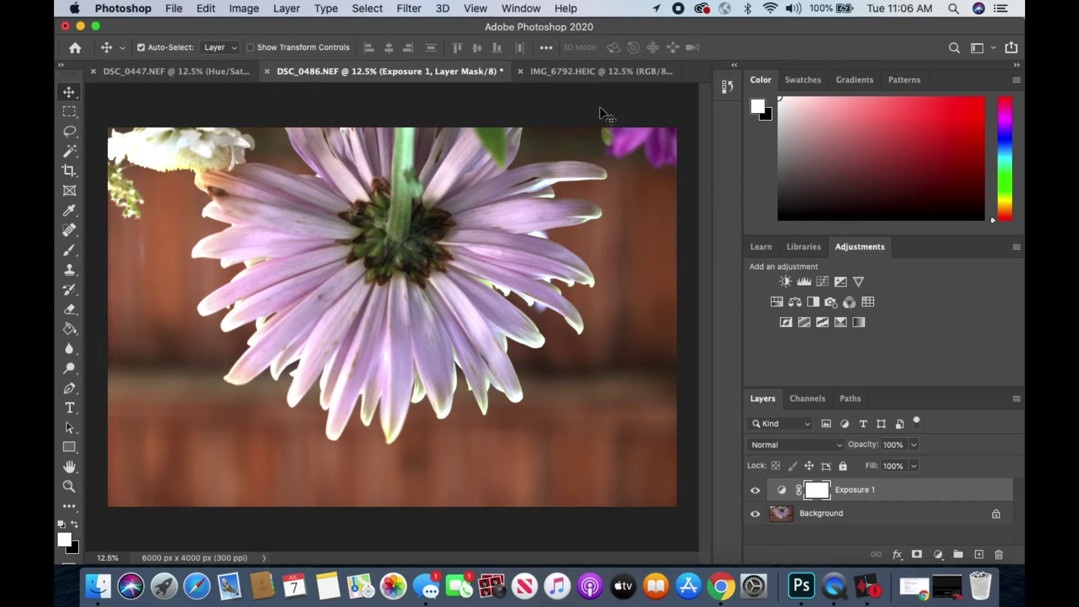
# In IMG_6792.HEIC, add a Color Balance adjustment layer, try -37 on Cyan-Red for the midtones, and reset it
pyautogui.click(555, 79)
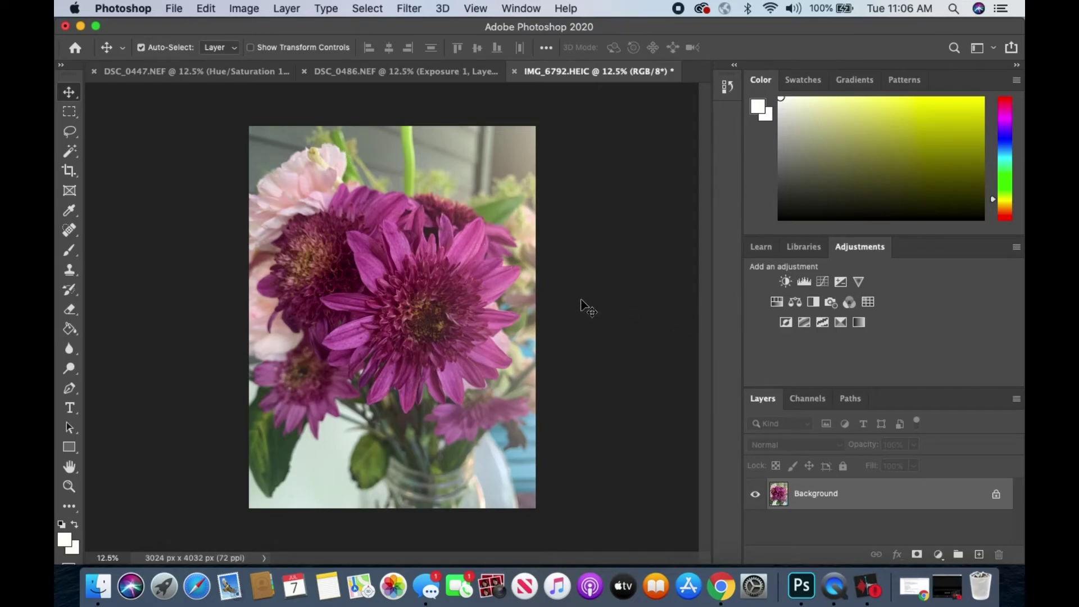
pyautogui.click(795, 302)
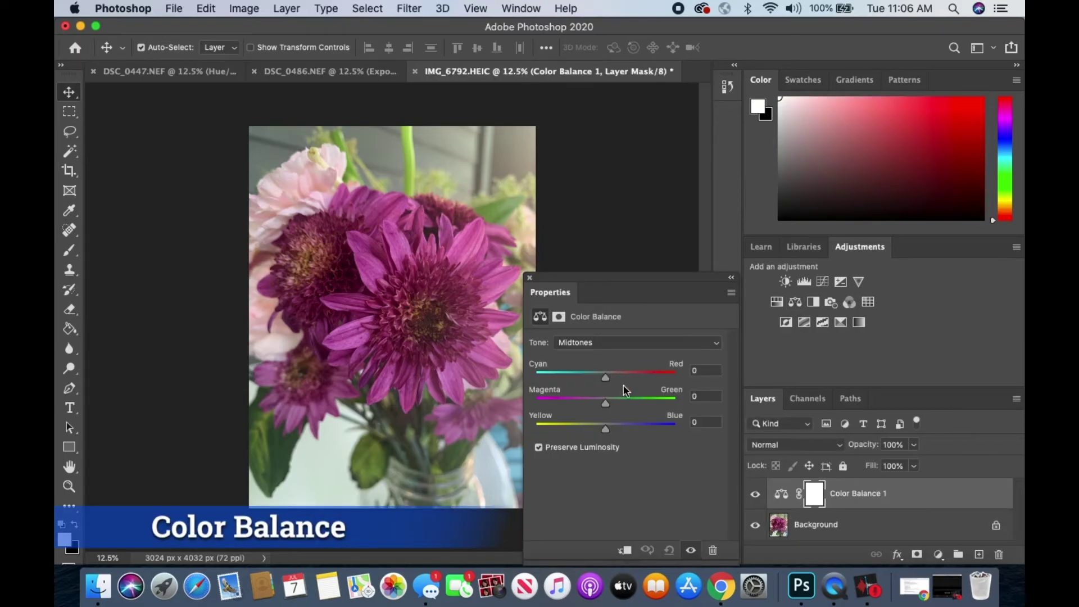
pyautogui.click(688, 344)
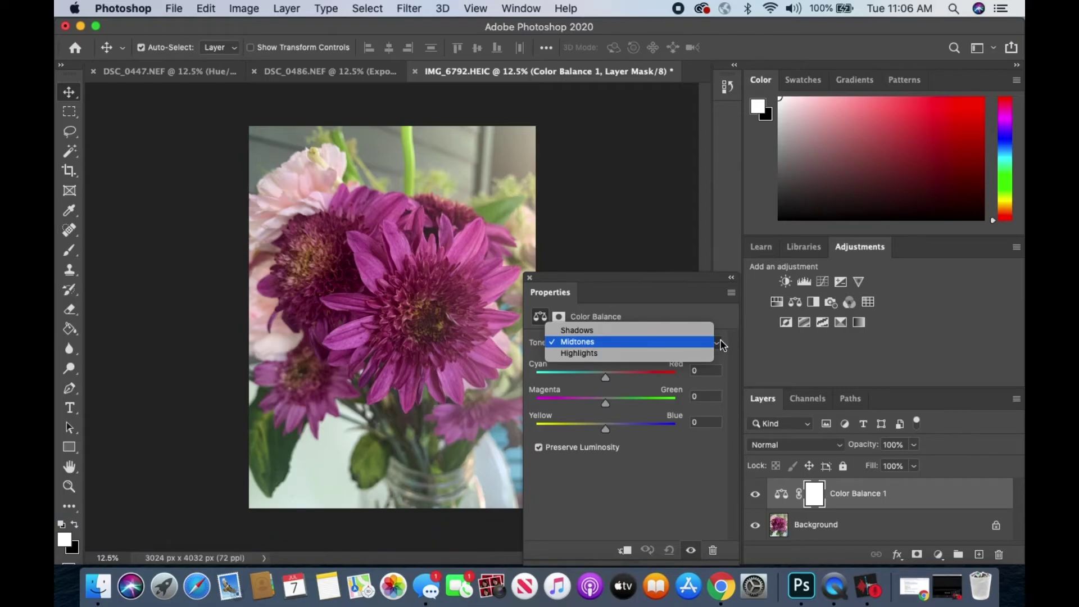
pyautogui.click(680, 343)
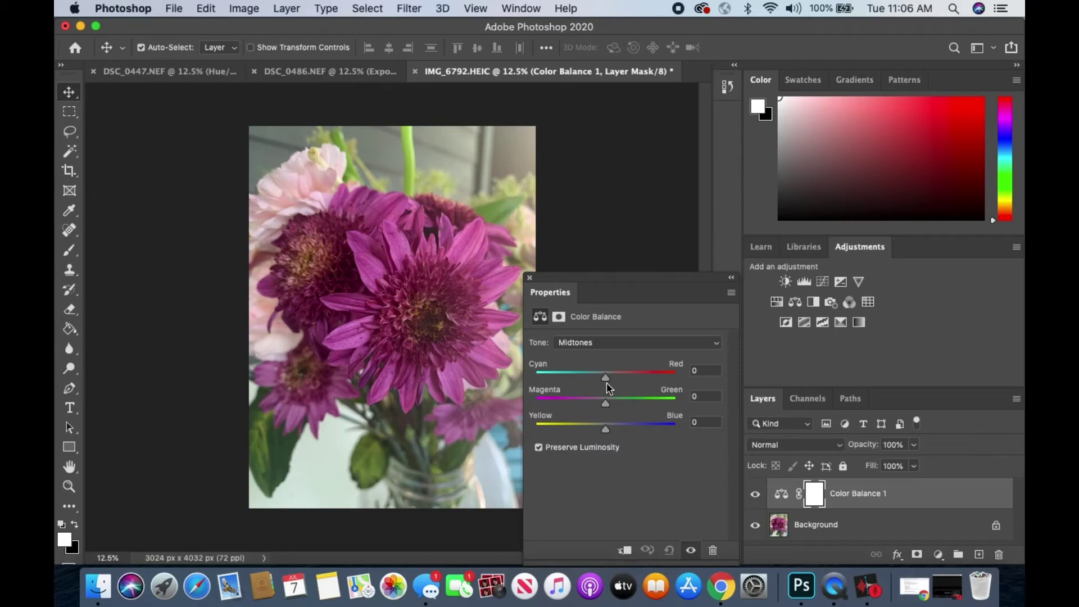
pyautogui.moveTo(606, 378); pyautogui.dragTo(582, 381)
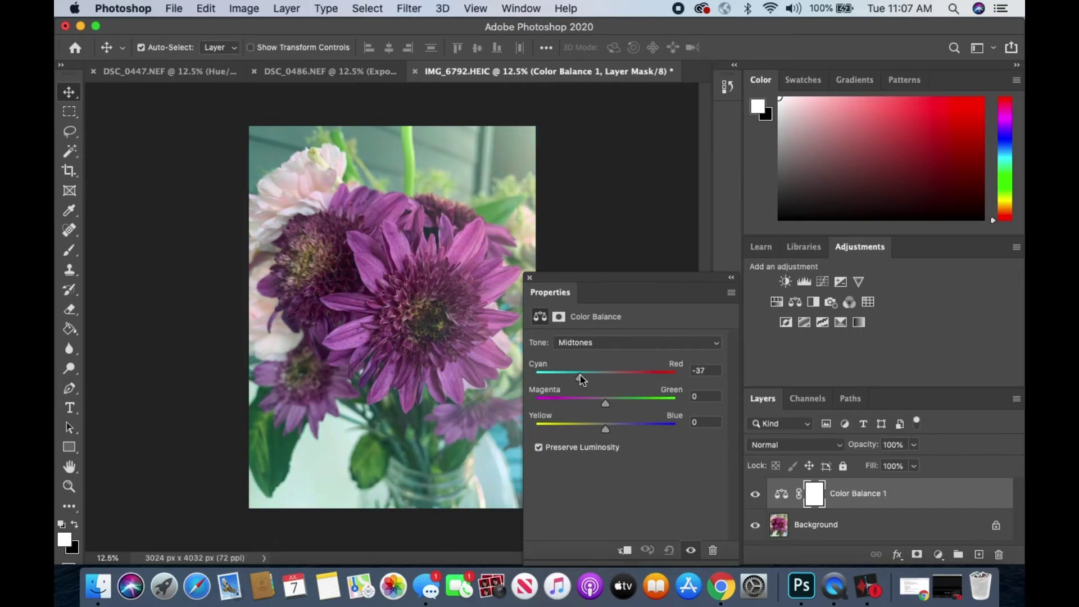
pyautogui.click(669, 550)
# Try shifting the Magenta-Green midtone balance and reset the Color Balance adjustment
pyautogui.moveTo(607, 409); pyautogui.dragTo(618, 429)
pyautogui.click(668, 552)
pyautogui.click(668, 550)
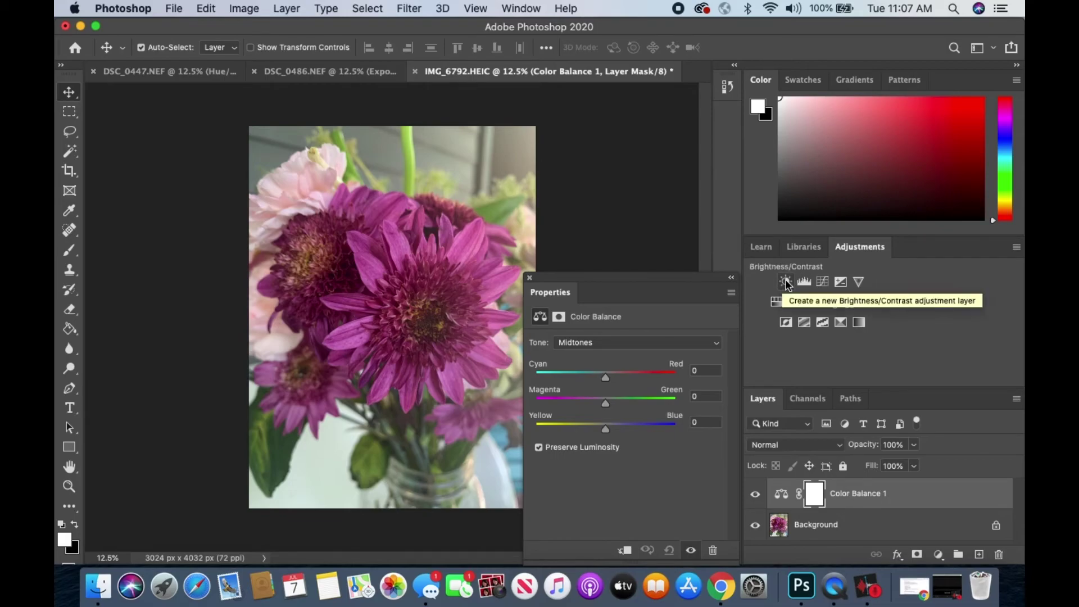
# Add Levels, Exposure and Vibrance adjustment layers above Color Balance, leaving their settings at default
pyautogui.click(809, 279)
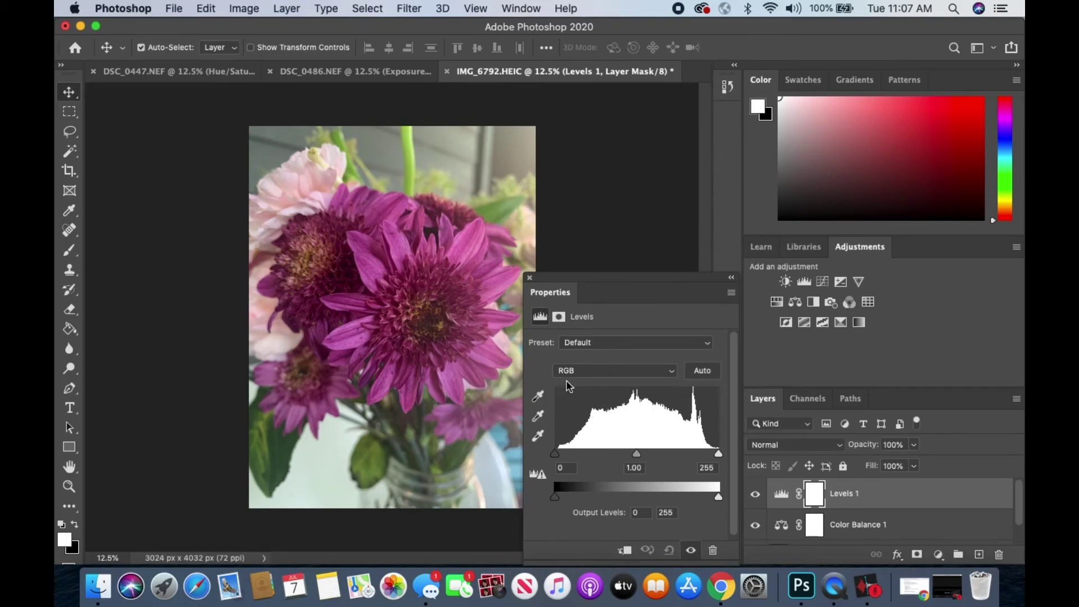
pyautogui.click(849, 283)
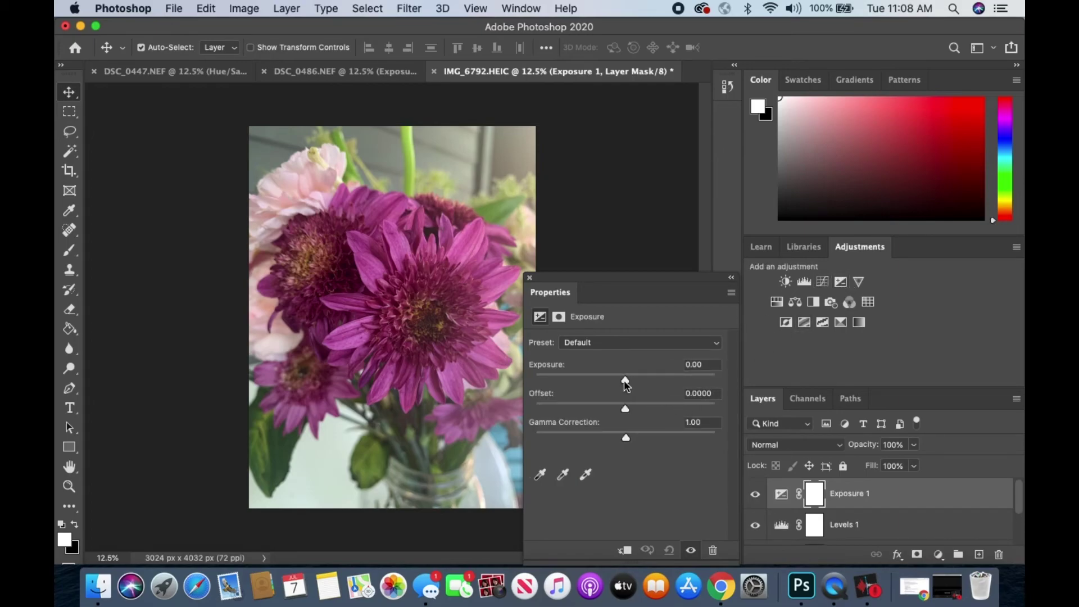
pyautogui.click(859, 282)
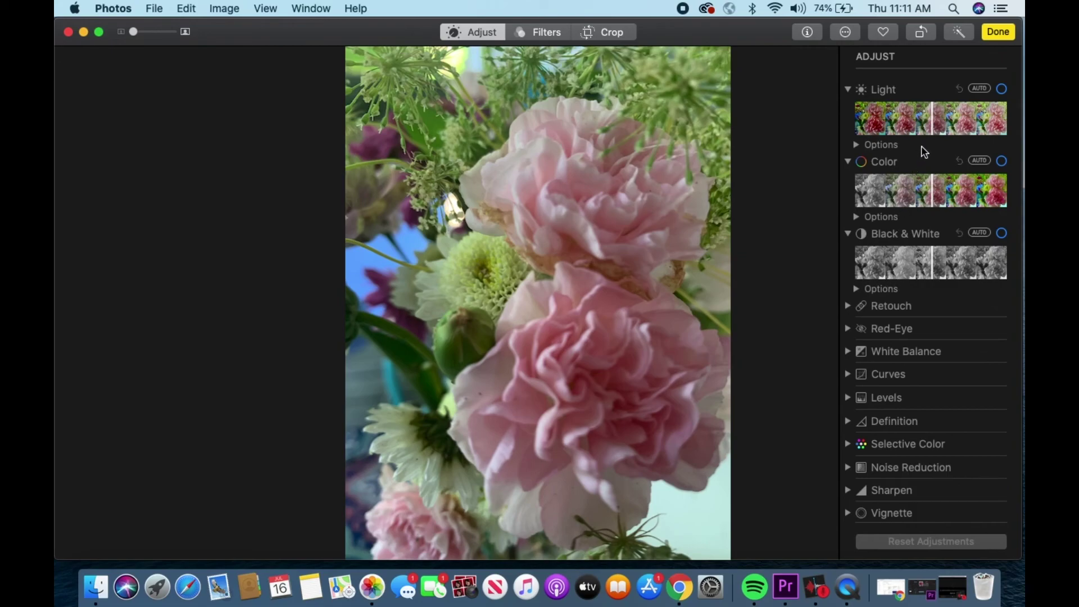
# In Photos, raise the pink flower photo's Light and Color, and apply automatic correction to Light, Color and Black & White
pyautogui.moveTo(935, 136)
pyautogui.mouseDown()
pyautogui.moveTo(978, 132)
pyautogui.moveTo(899, 127)
pyautogui.moveTo(949, 125)
pyautogui.mouseUp()
pyautogui.moveTo(935, 193)
pyautogui.mouseDown()
pyautogui.moveTo(987, 195)
pyautogui.moveTo(952, 197)
pyautogui.mouseUp()
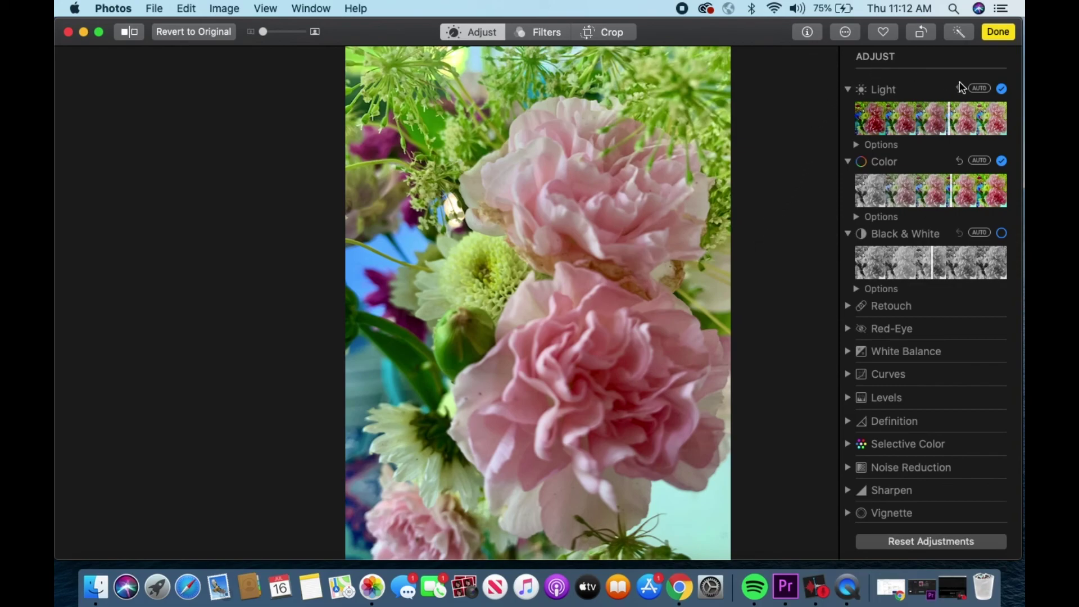
pyautogui.click(978, 90)
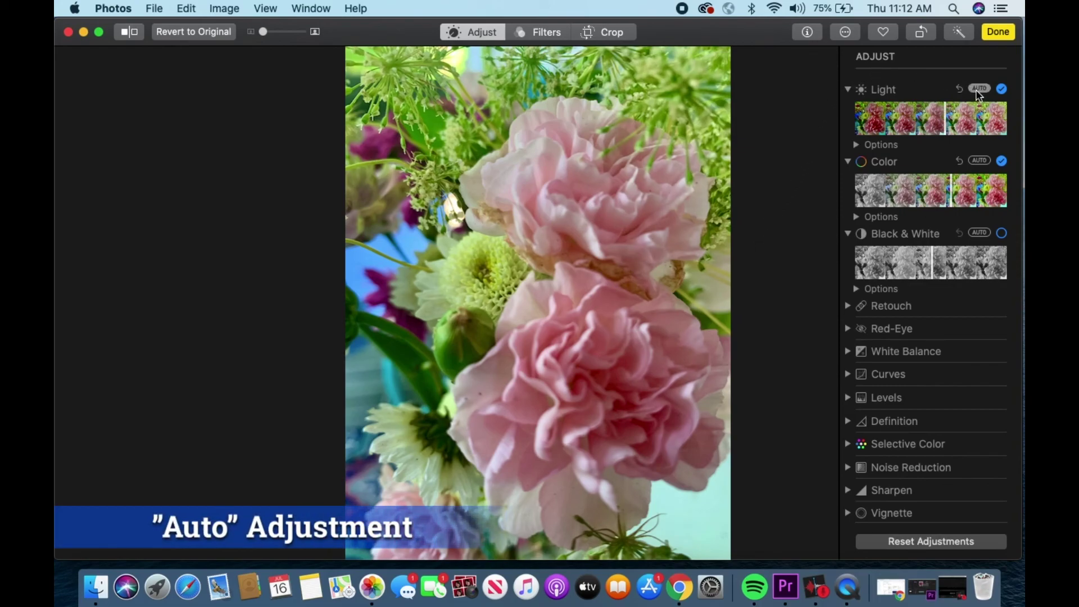
pyautogui.click(978, 162)
pyautogui.click(978, 233)
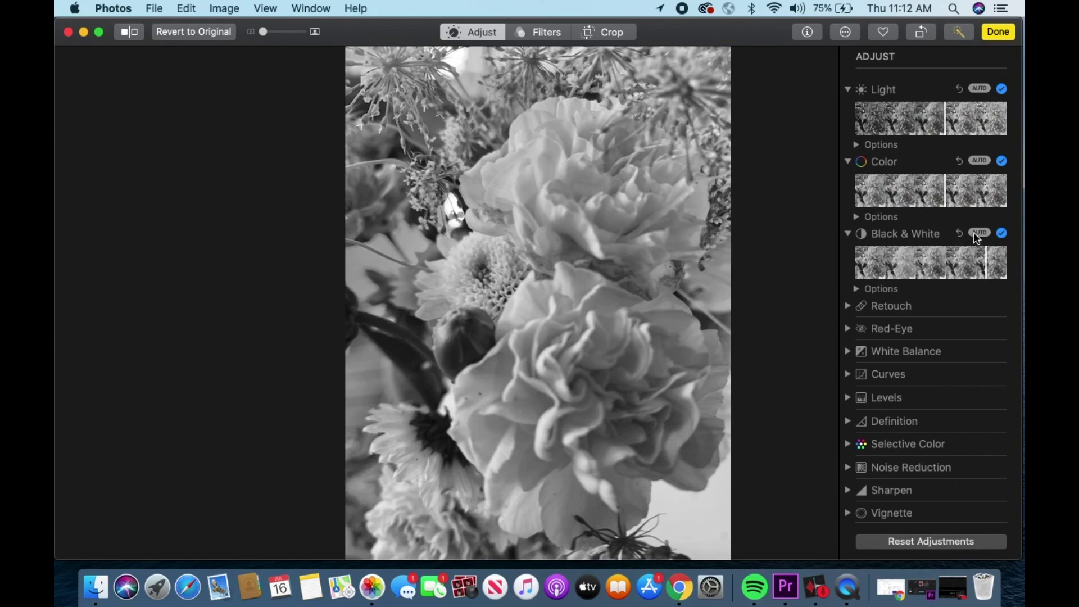
# Turn off the Black & White and Light adjustments and revert the photo to the original
pyautogui.click(1001, 233)
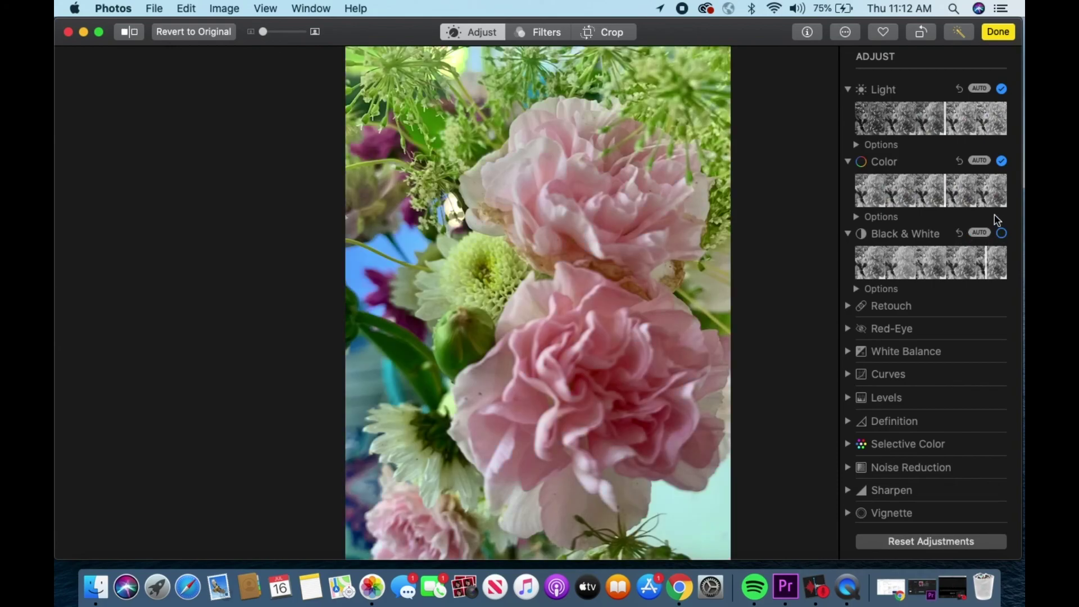
pyautogui.click(1001, 88)
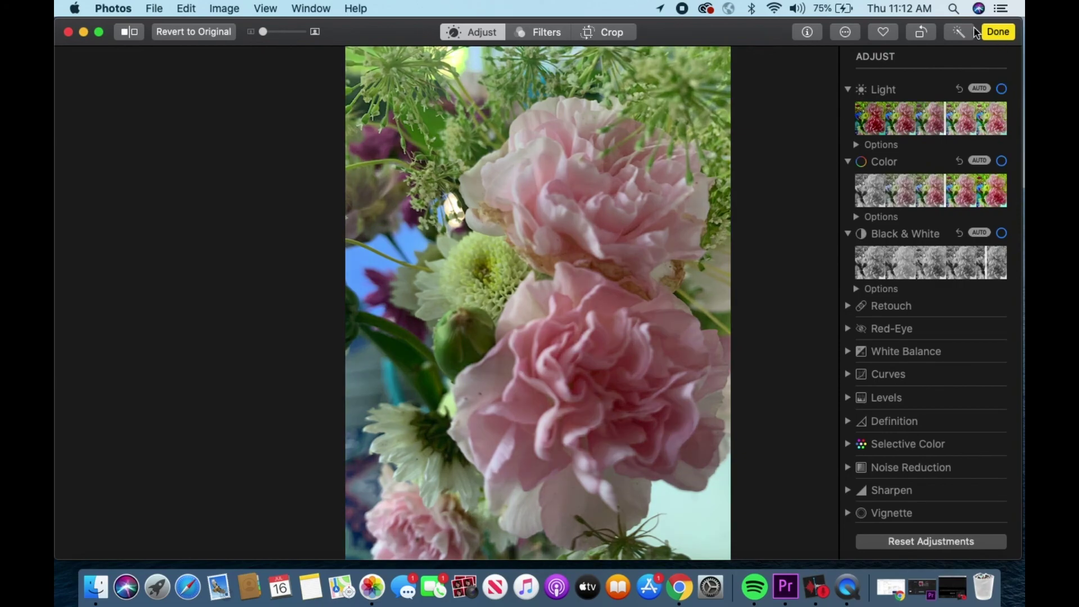
pyautogui.click(193, 32)
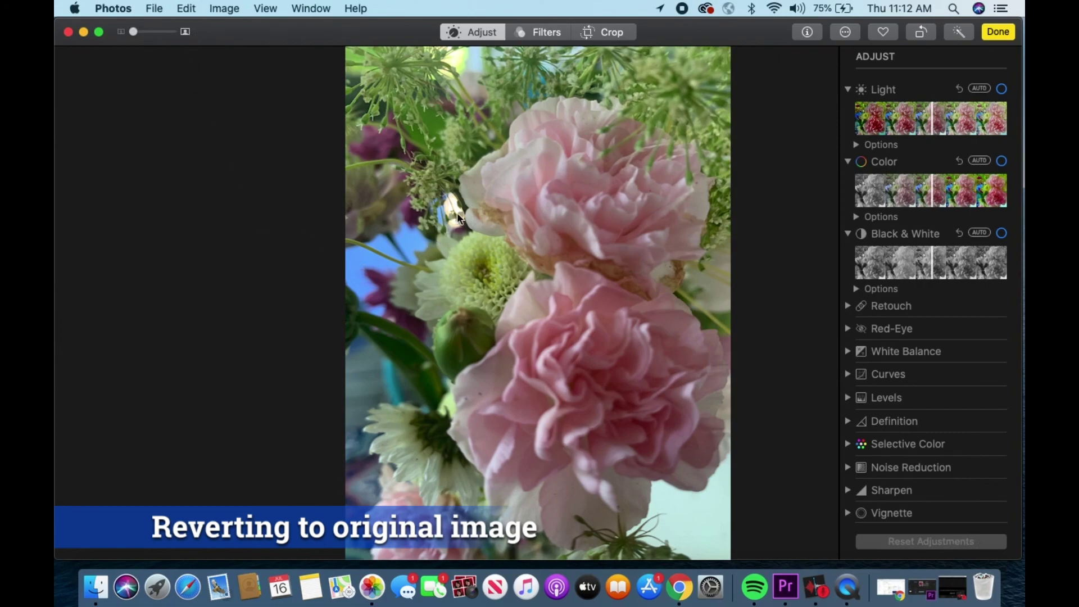
# Apply automatic enhancement to the pink flower photo
pyautogui.click(958, 34)
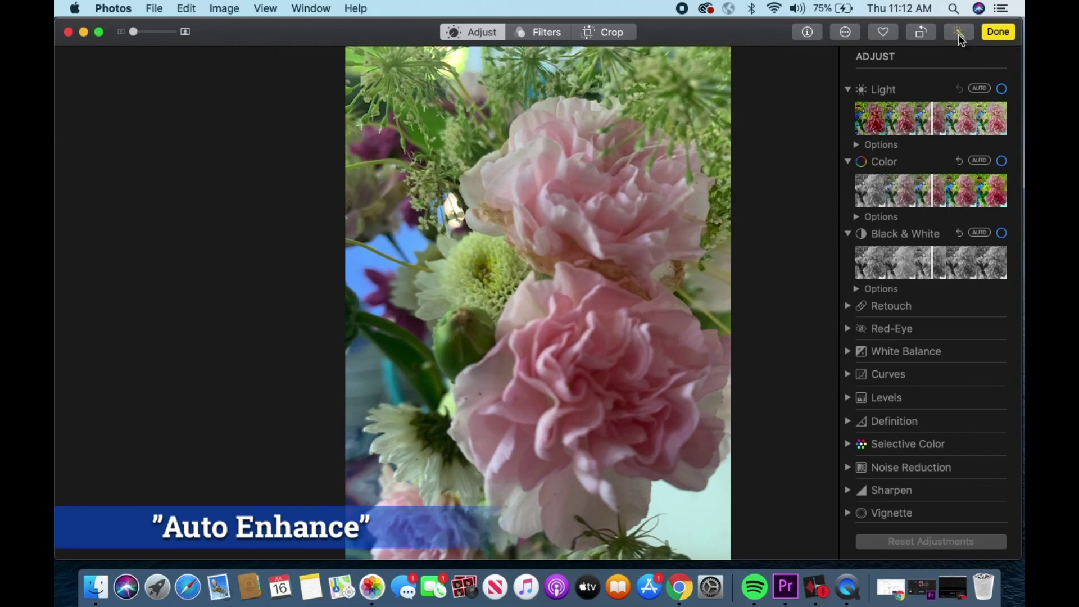